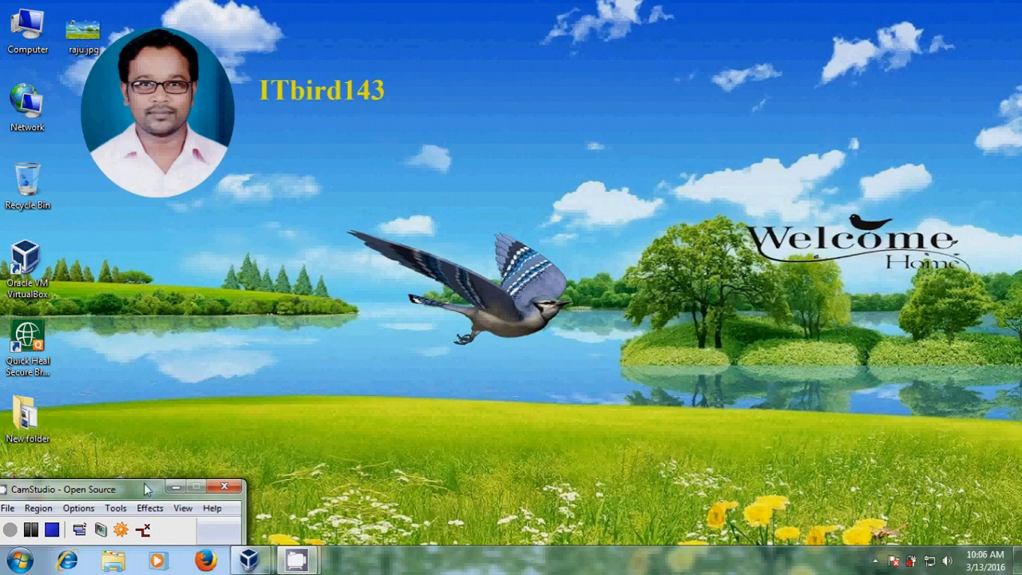
Step: Bring up the Windows 7 Start menu
click(20, 561)
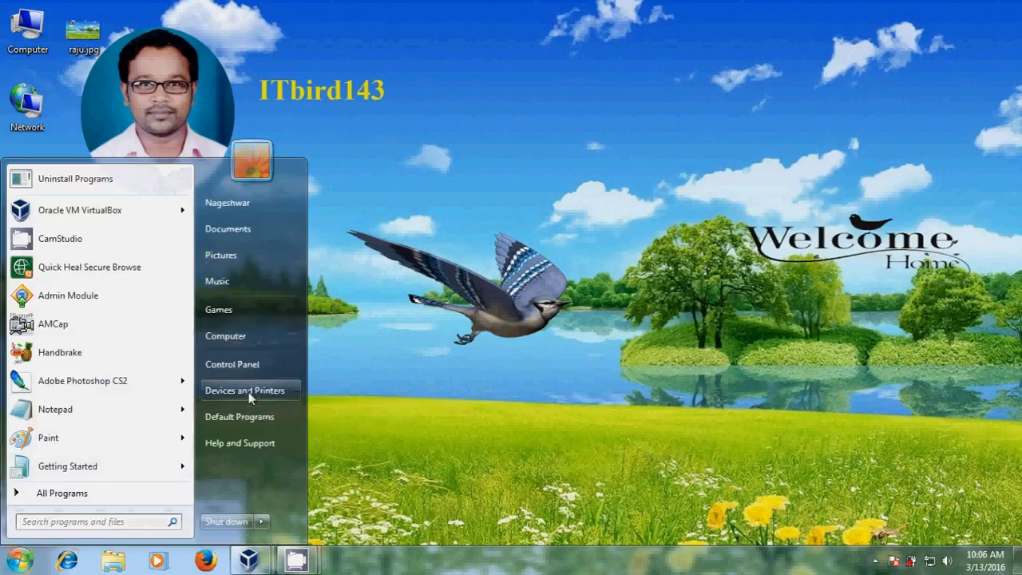
Step: Confirm in the Canon LBP2900 Sharing settings that it is shared as office, then close everything
click(245, 391)
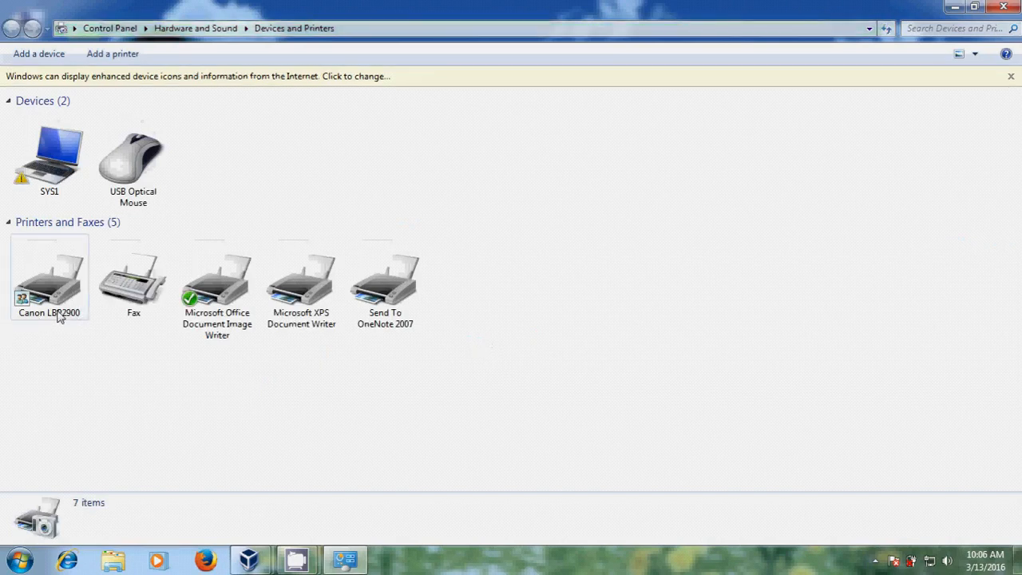
click(49, 287)
right_click(60, 312)
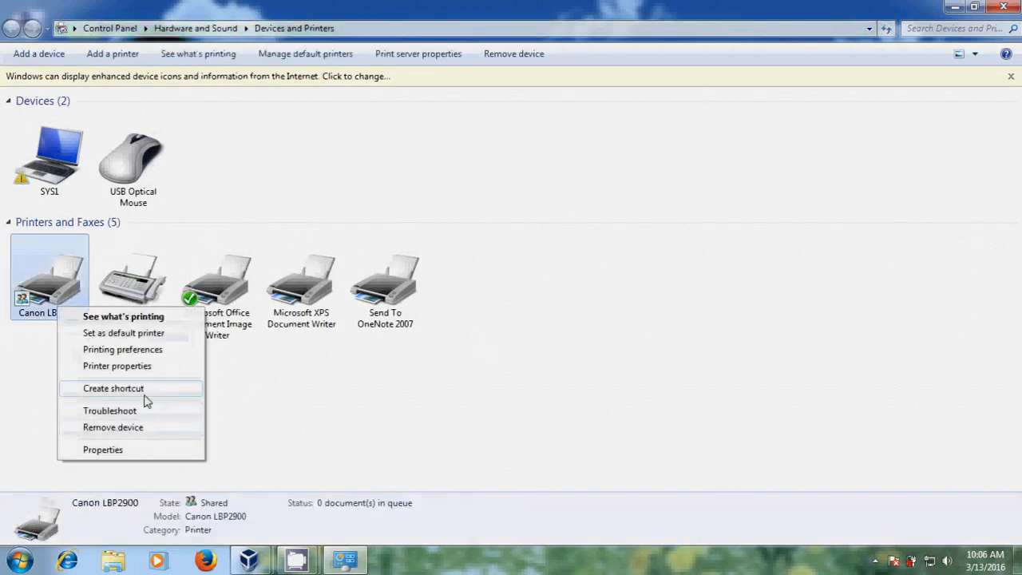
click(158, 366)
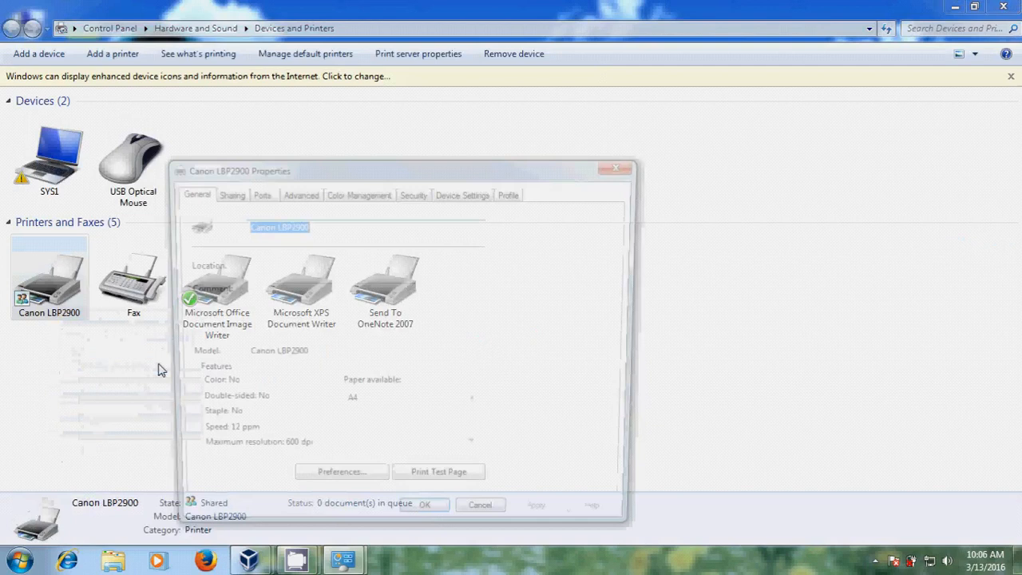
click(227, 193)
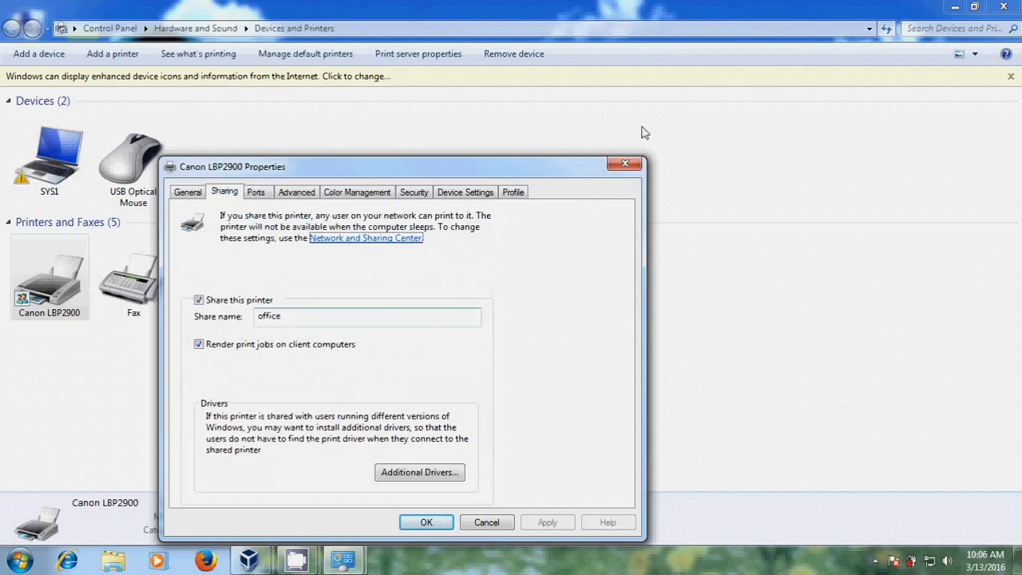
click(624, 165)
click(1004, 6)
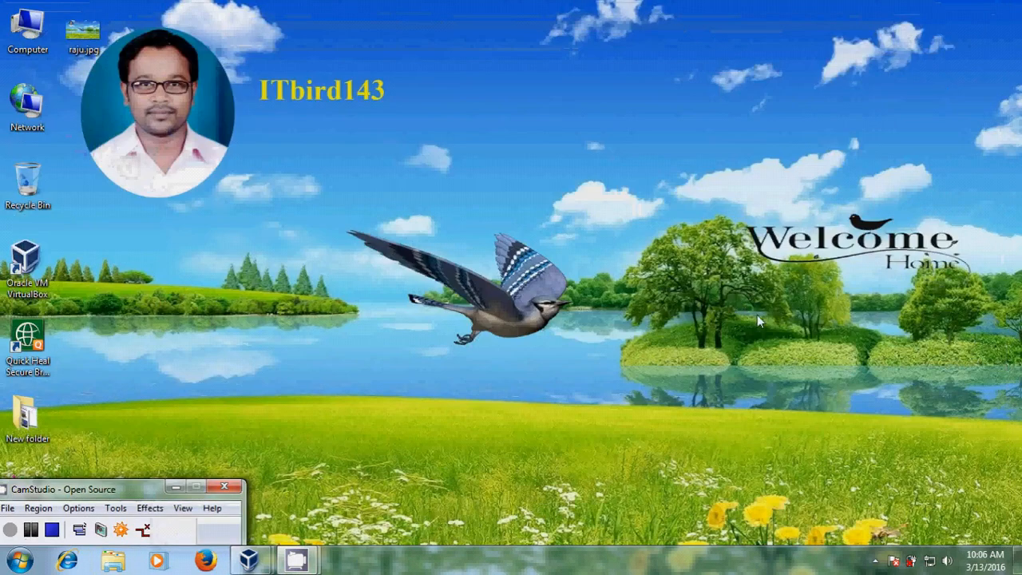
mouse_move(249, 560)
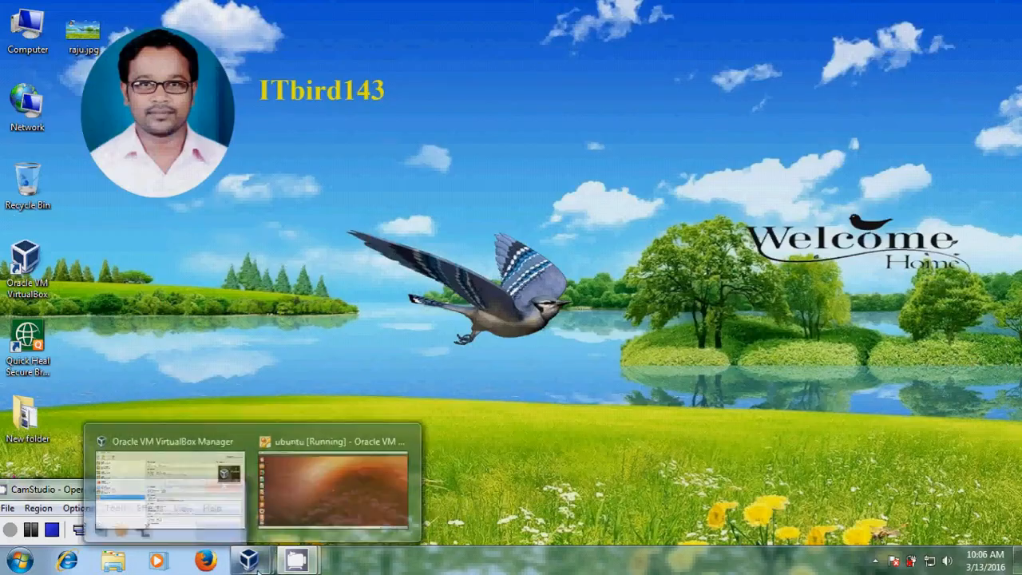
Step: Switch to the running Ubuntu guest and search its applications for the Printers tool
click(356, 477)
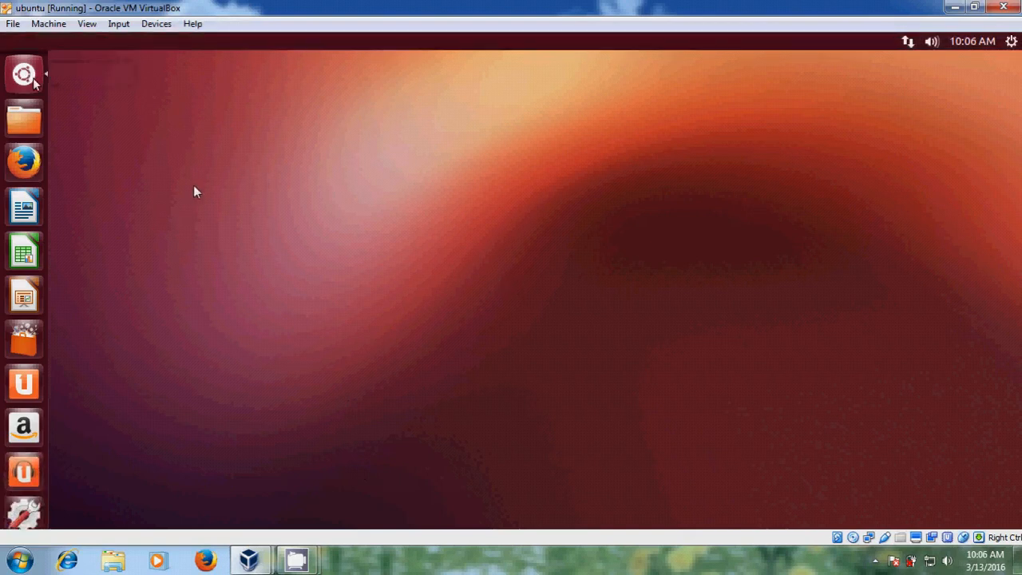
click(24, 73)
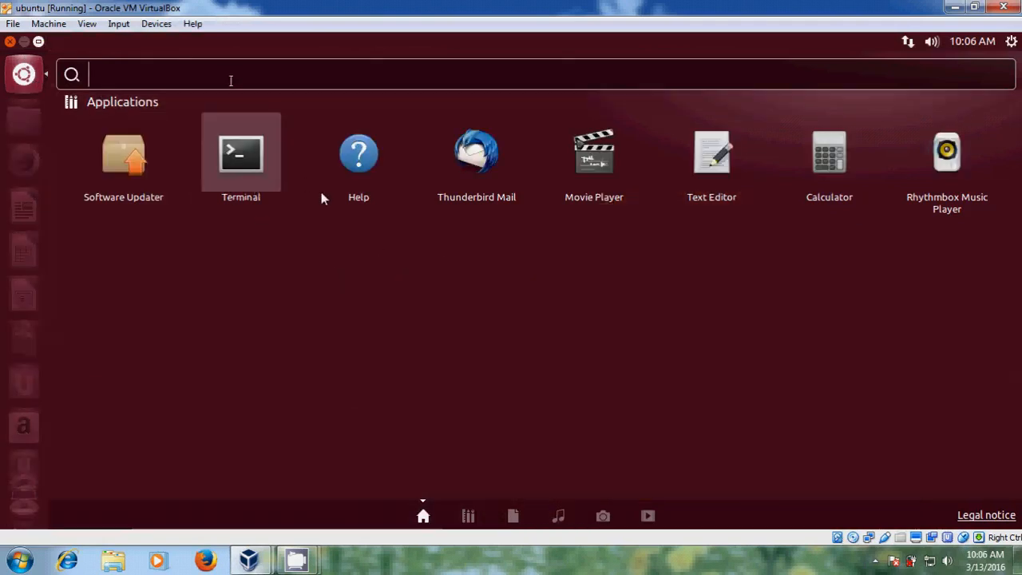
text(pr)
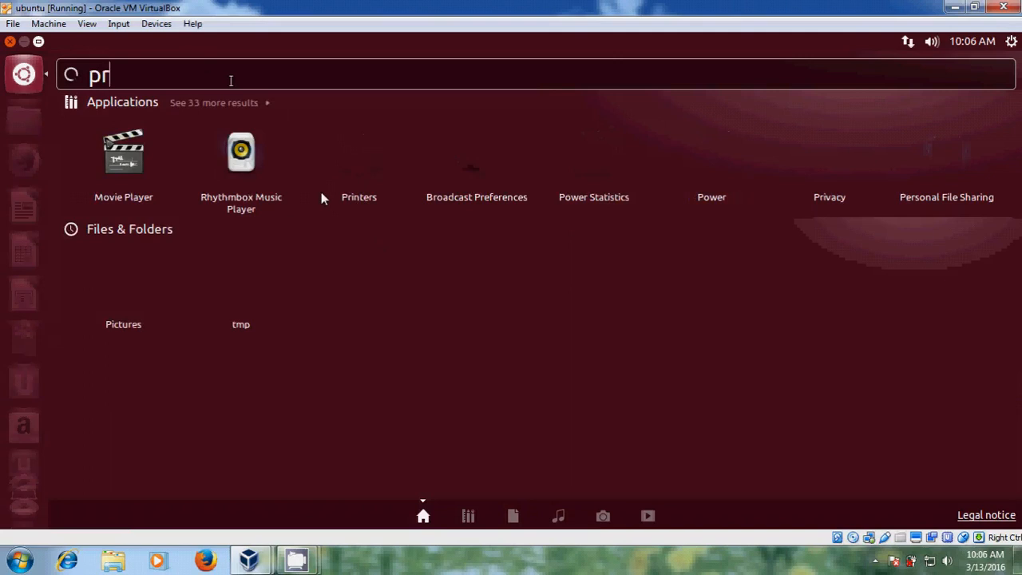
text(in)
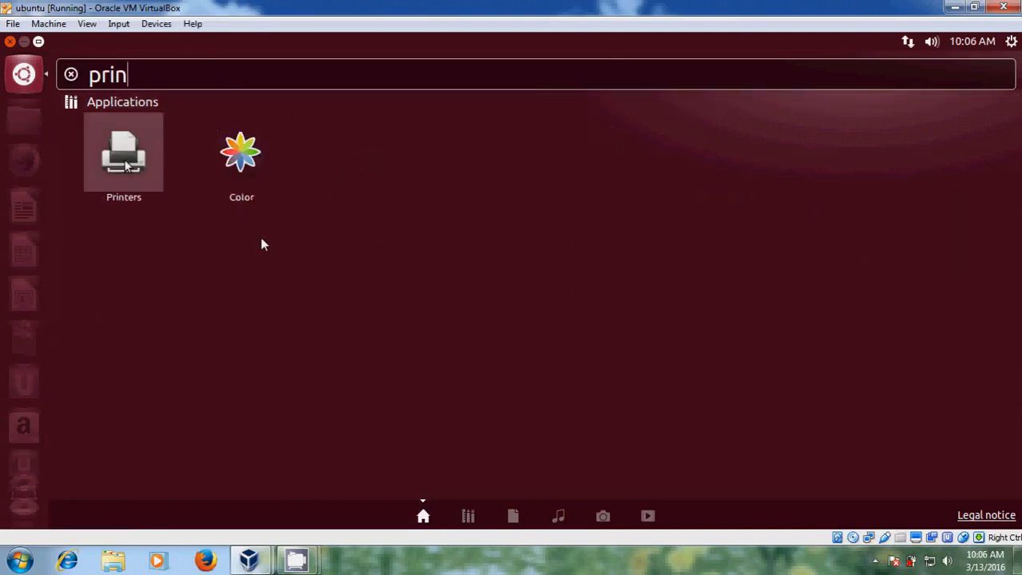
Step: Begin a new printer in Ubuntu Printers using the Windows Printer via SAMBA connection type
click(126, 164)
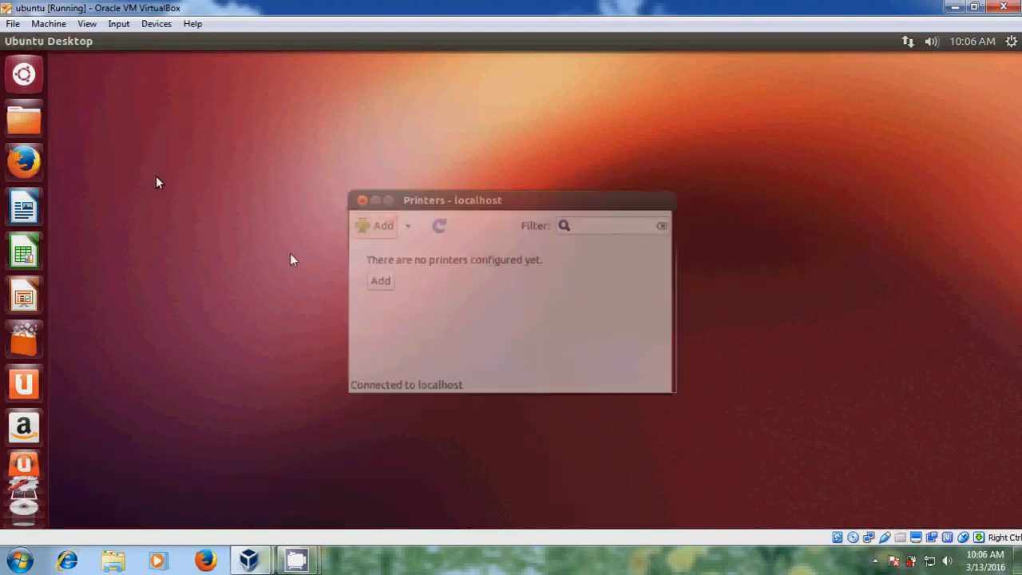
click(377, 281)
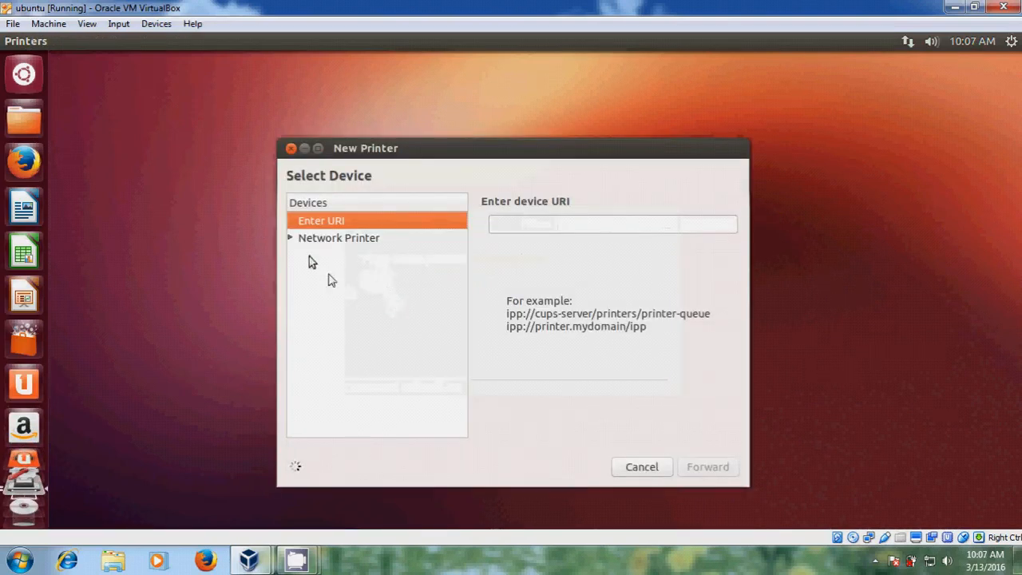
click(291, 238)
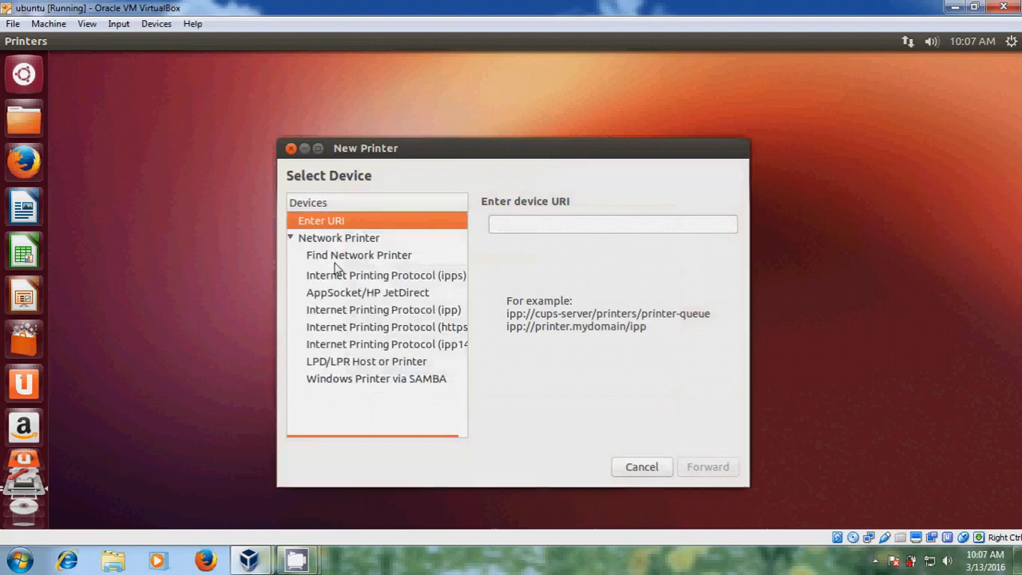
click(362, 382)
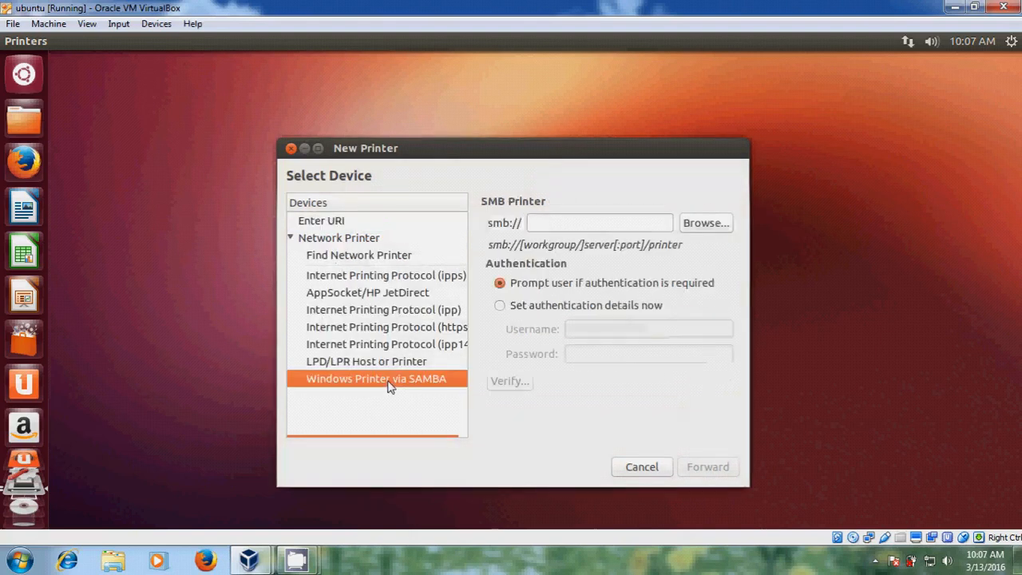
Step: Select the share WORKGROUP/SYS1/office from the SMB browser as the printer URI
click(706, 223)
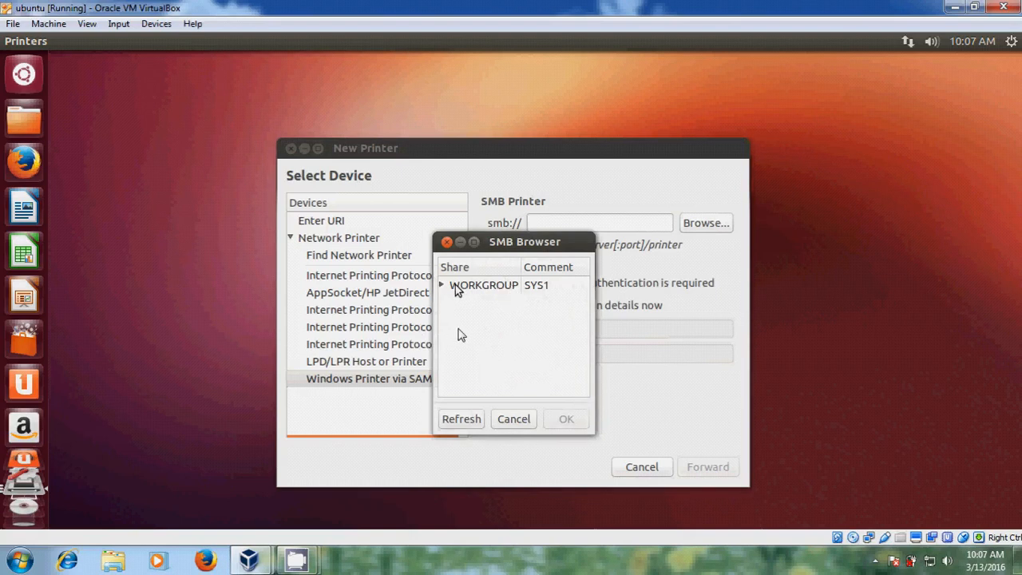
click(442, 285)
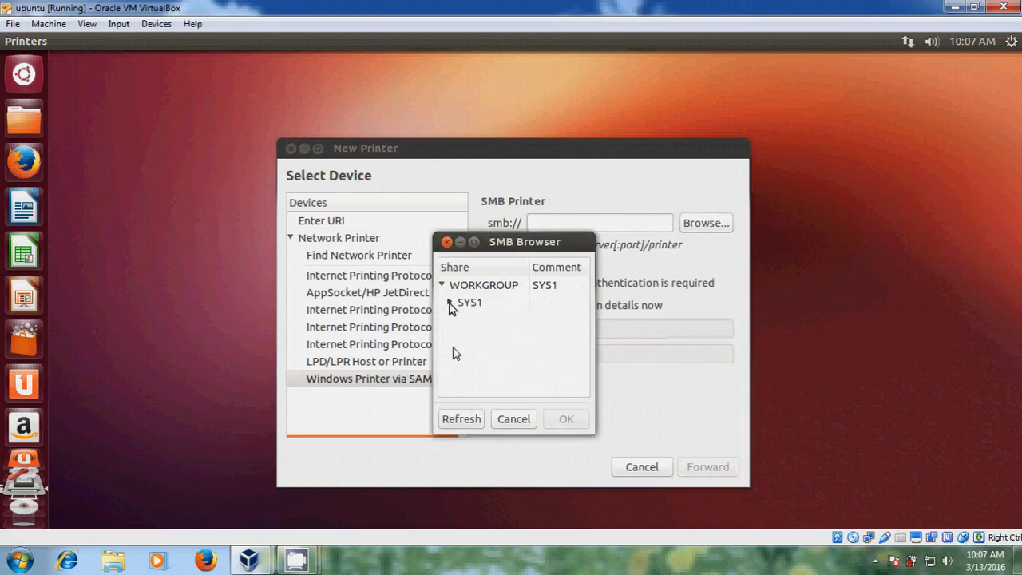
click(450, 302)
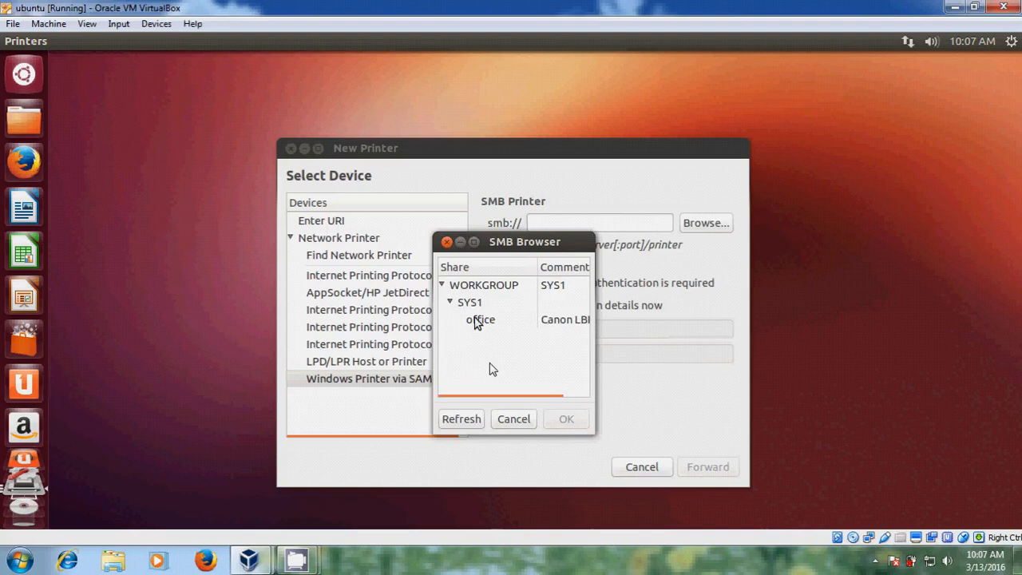
click(477, 323)
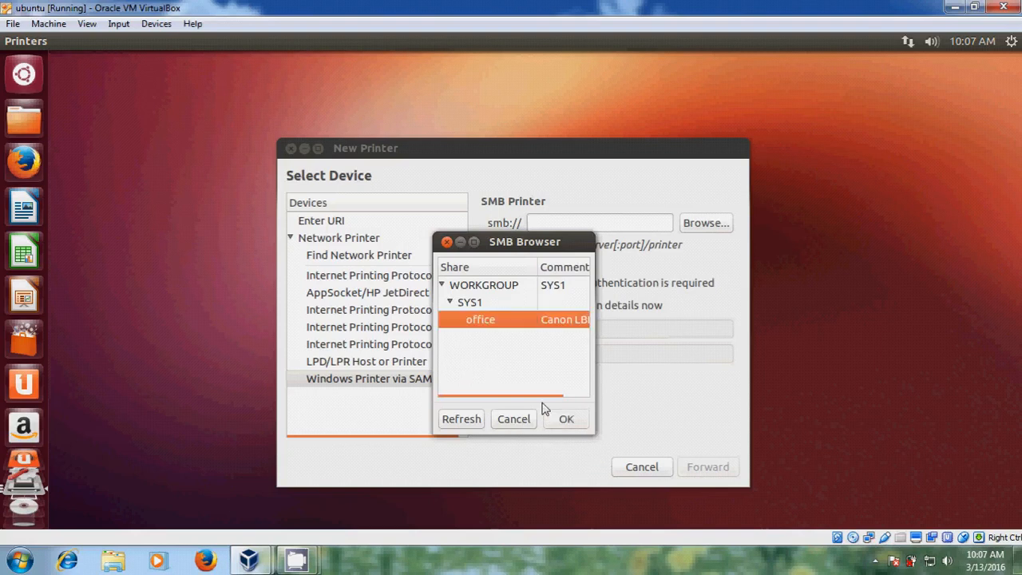
click(569, 419)
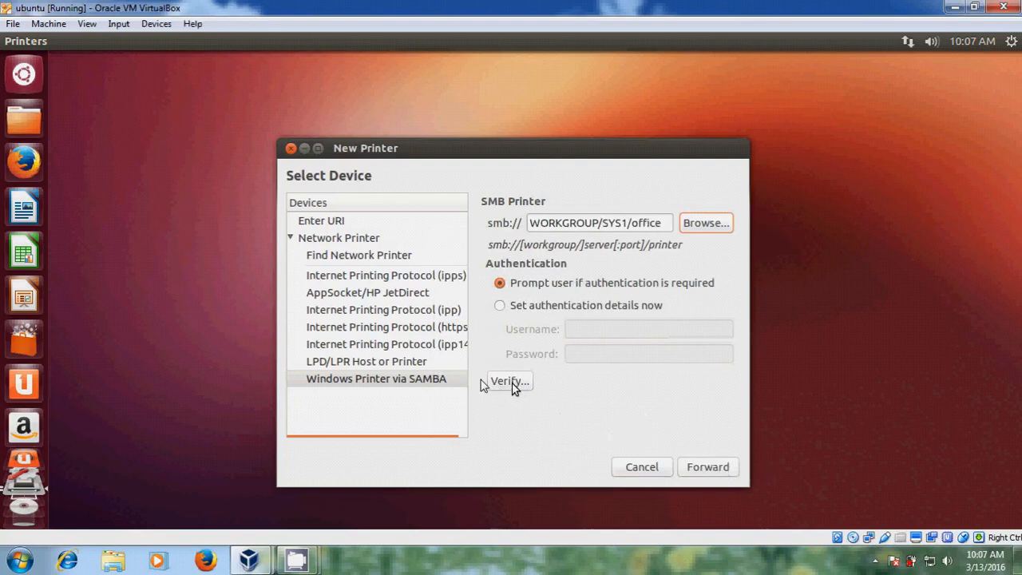
Step: Verify that the office print share is accessible
click(512, 387)
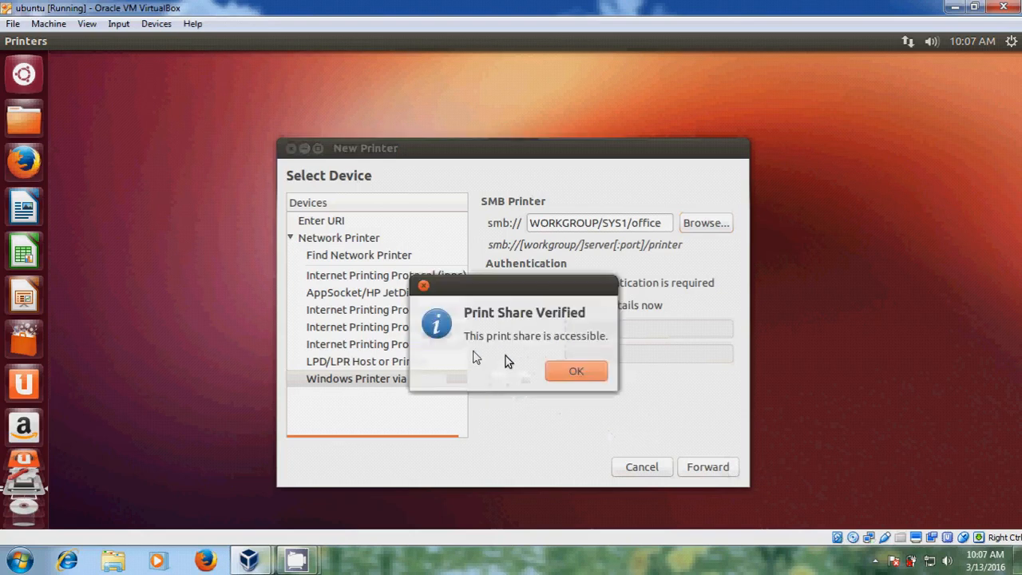
click(577, 371)
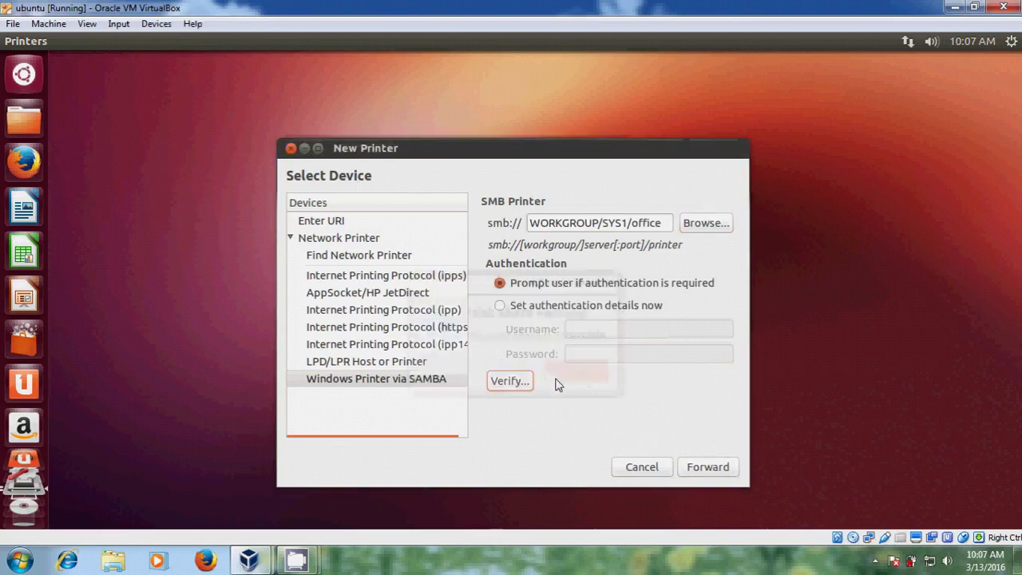
Step: Advance to Choose Driver and select Canon from the Makes list
click(713, 469)
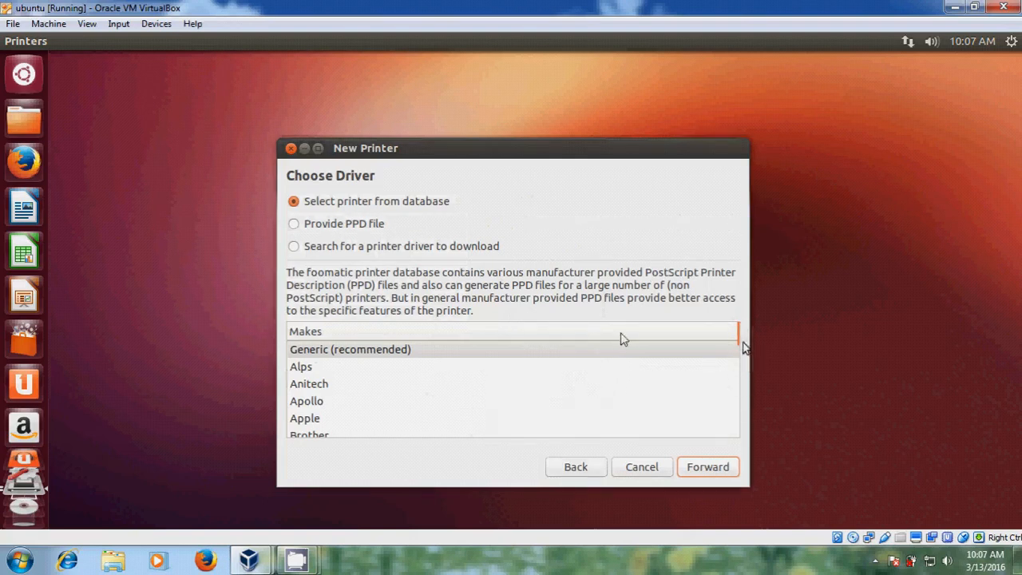
scroll(619, 351, down, 10)
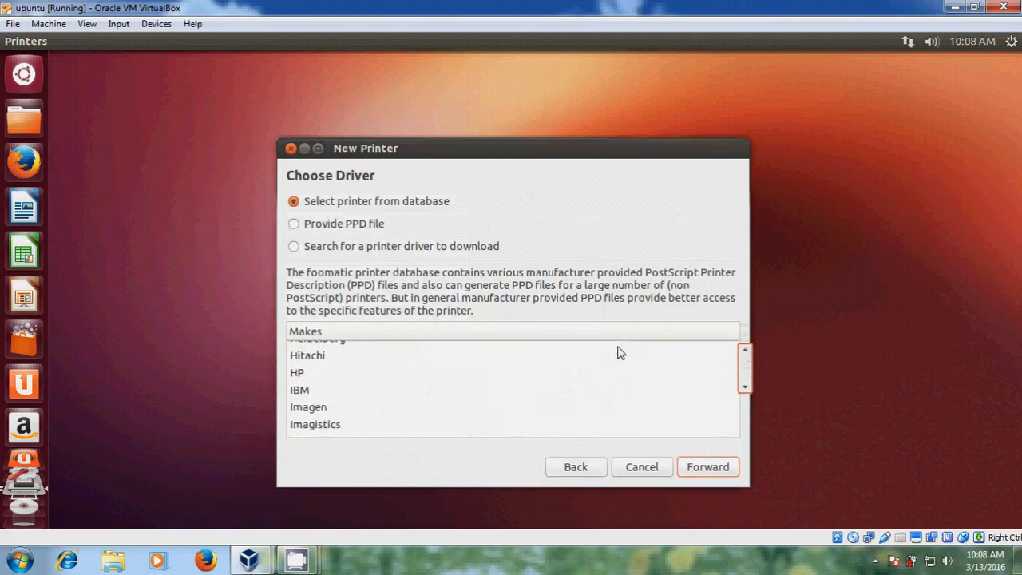
scroll(621, 353, up, 5)
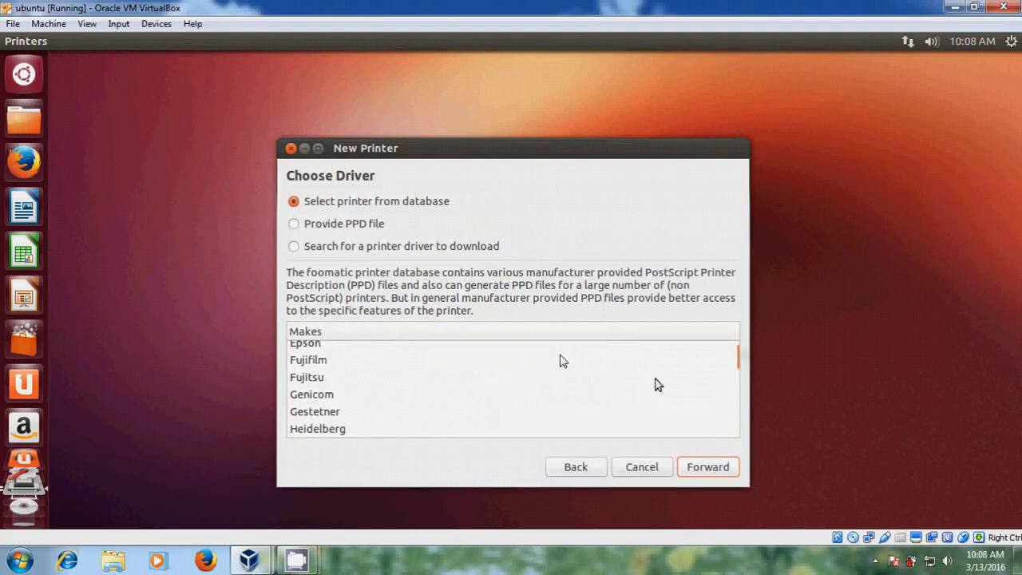
scroll(561, 361, up, 2)
scroll(559, 361, up, 1)
scroll(543, 364, up, 3)
scroll(496, 369, up, 1)
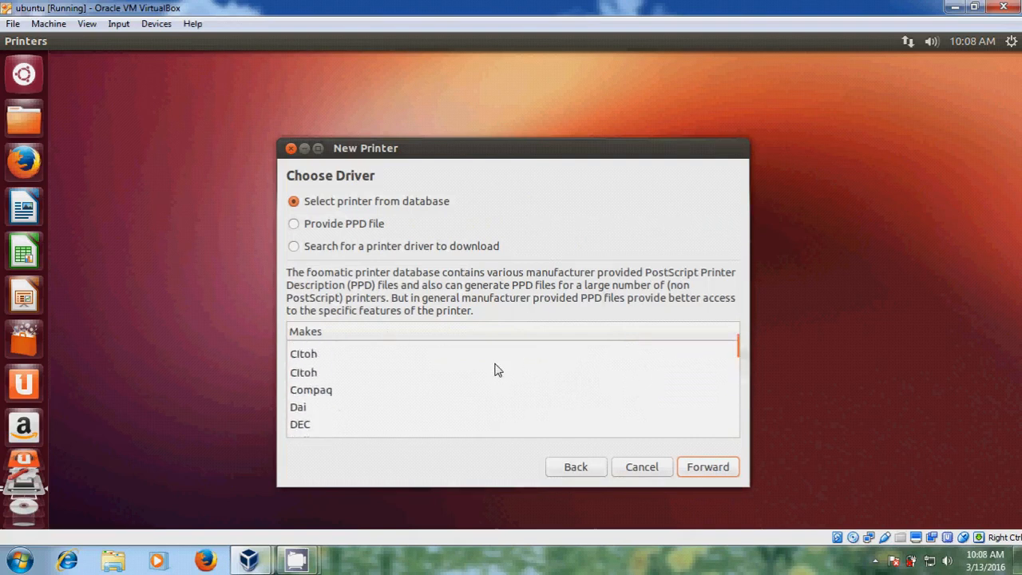
scroll(497, 369, up, 2)
click(313, 396)
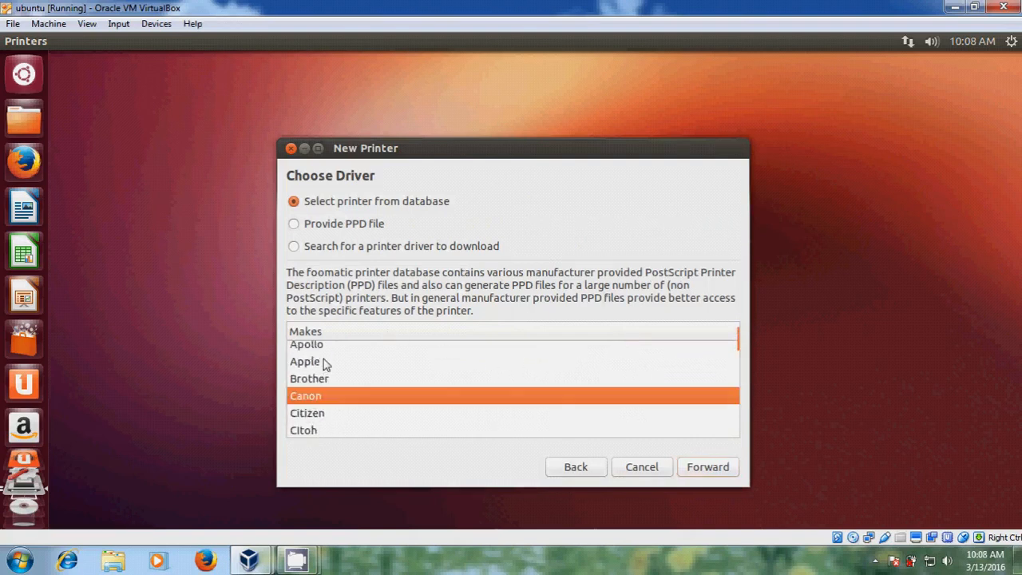
Step: Select LBP-3360 from Canon's model list
click(707, 467)
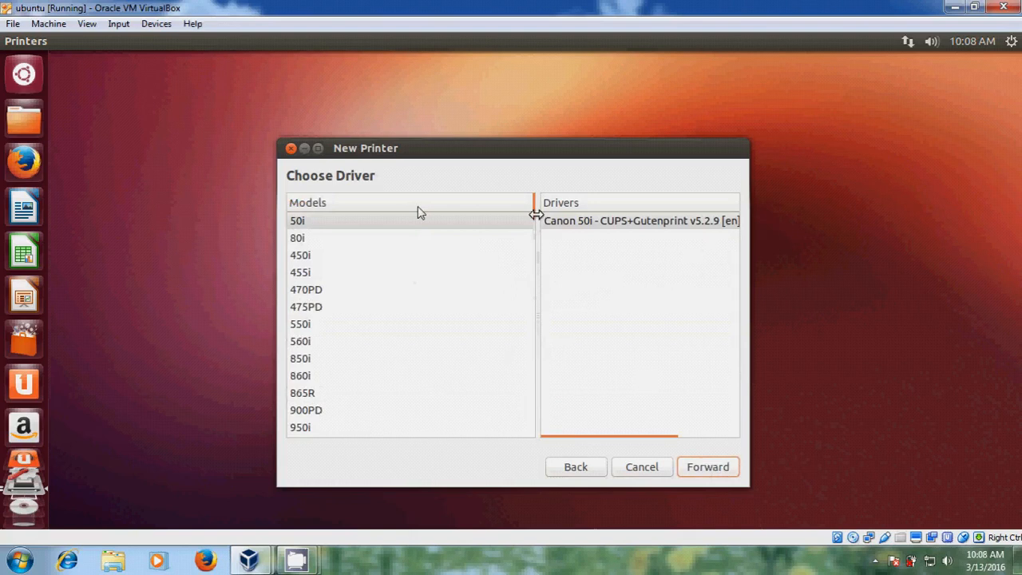
scroll(415, 240, down, 5)
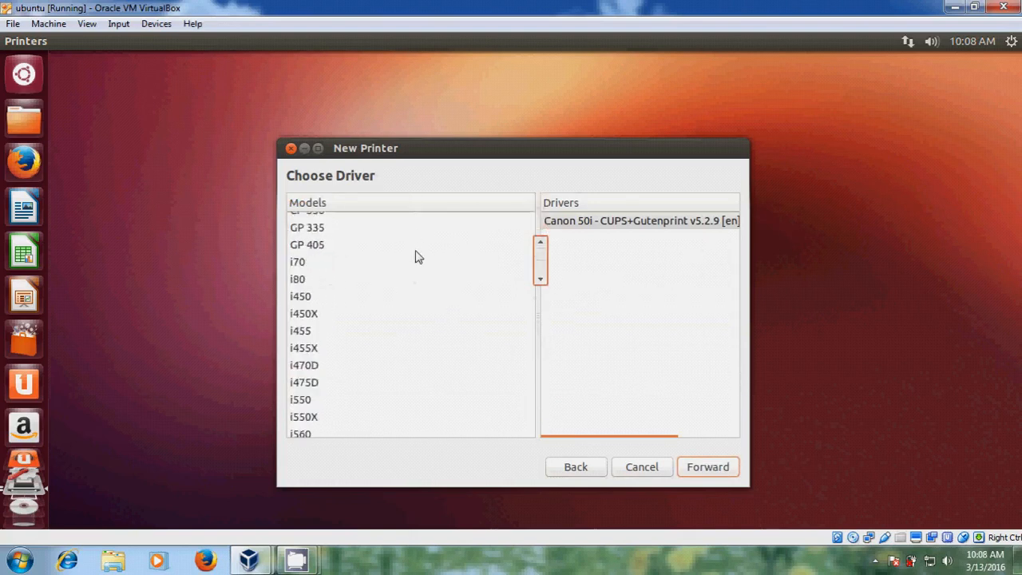
scroll(417, 272, down, 5)
scroll(419, 303, down, 5)
scroll(418, 303, down, 2)
scroll(418, 302, up, 5)
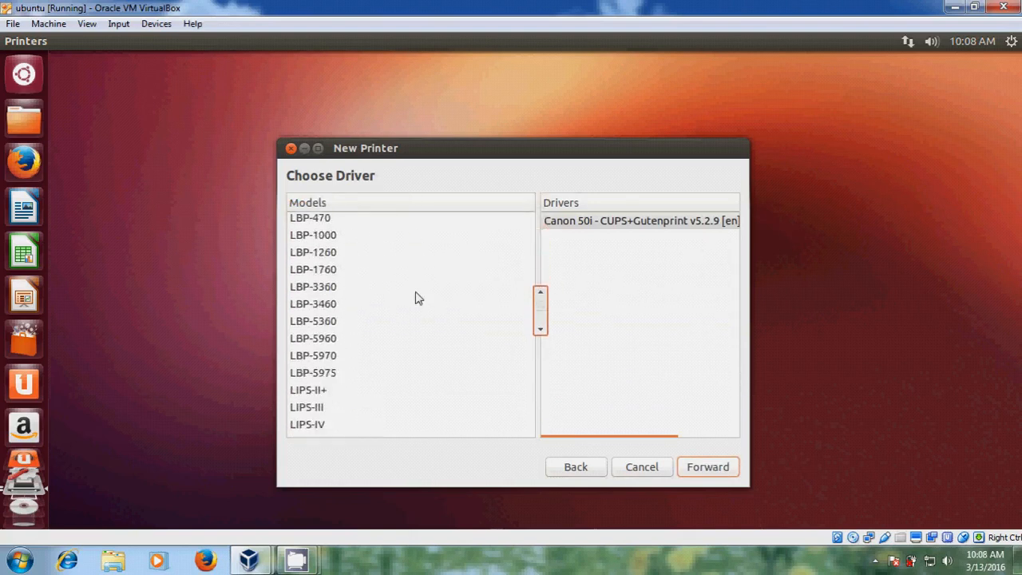
scroll(418, 299, up, 3)
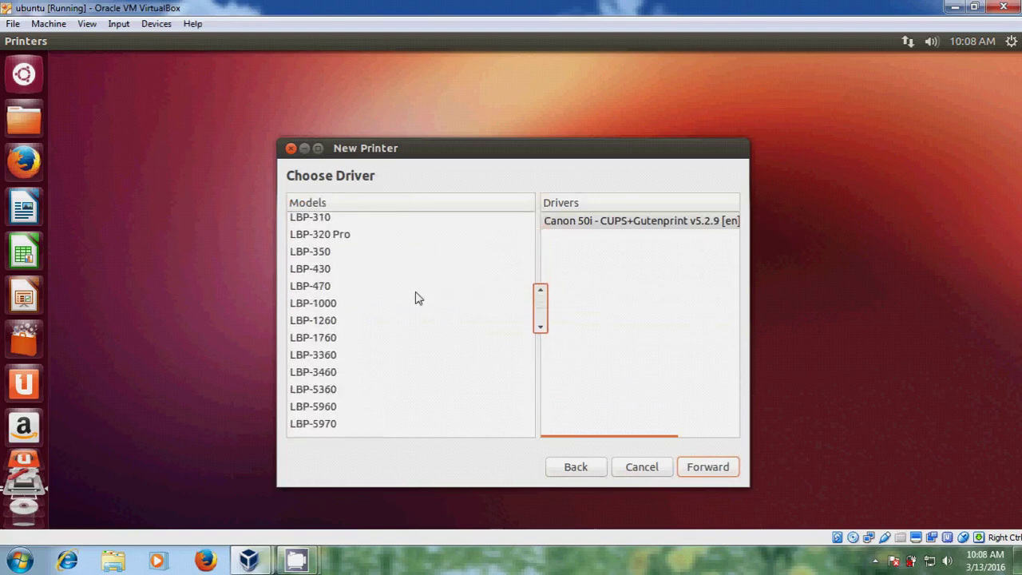
click(319, 355)
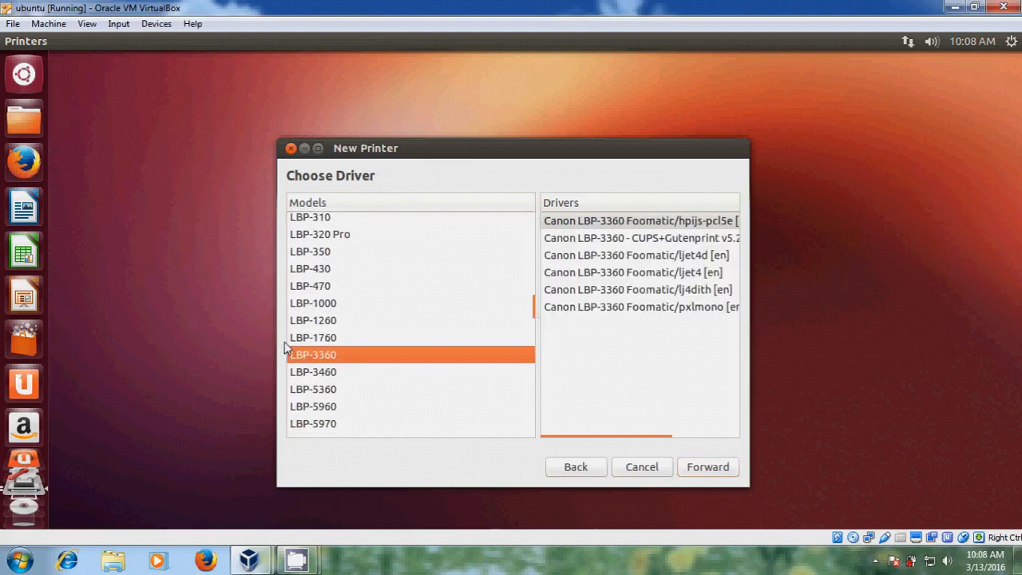
Step: Describe the printer as Canon-LBP-3360 with location 1st block and apply
click(709, 467)
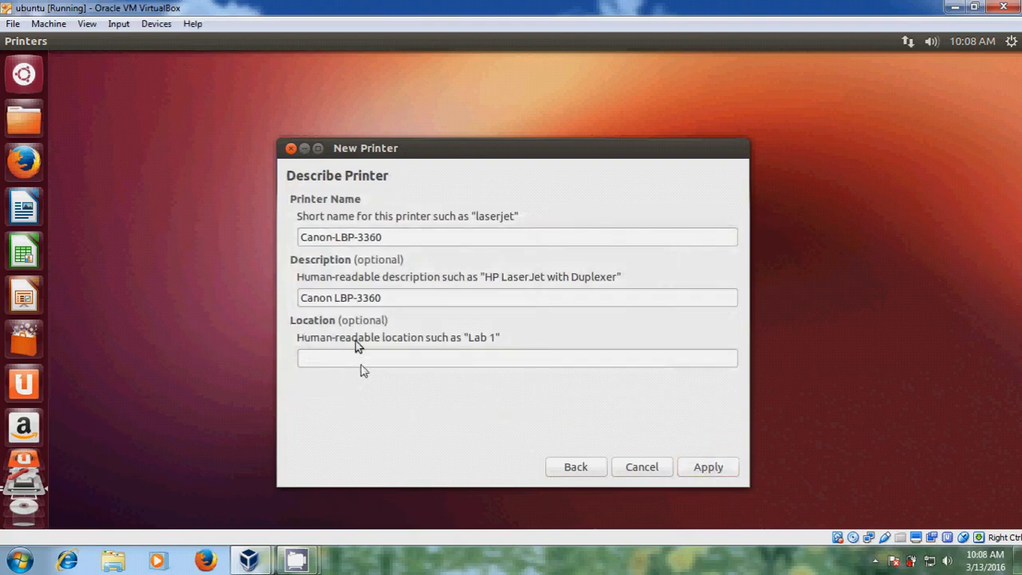
click(349, 362)
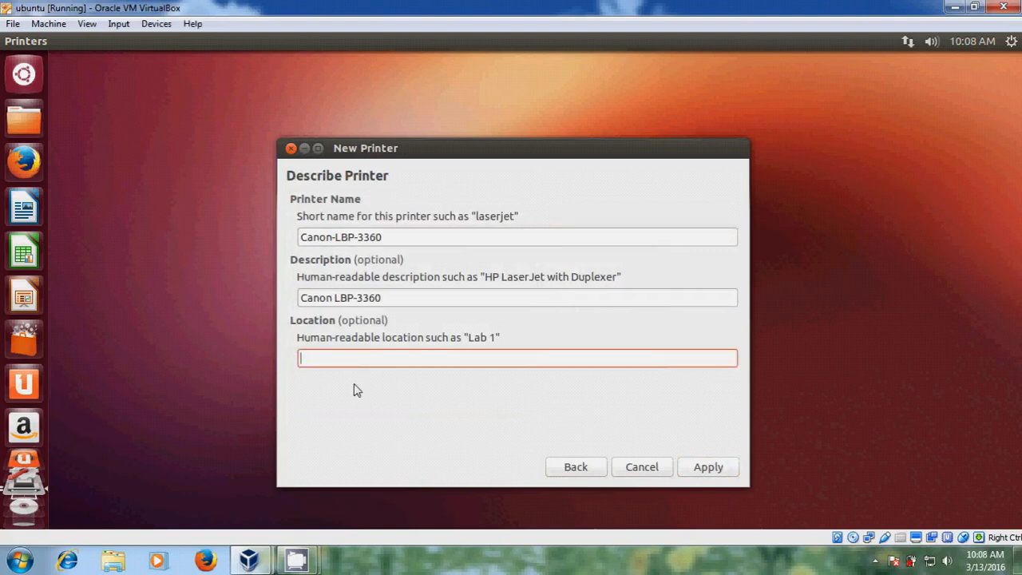
text(lock)
click(710, 469)
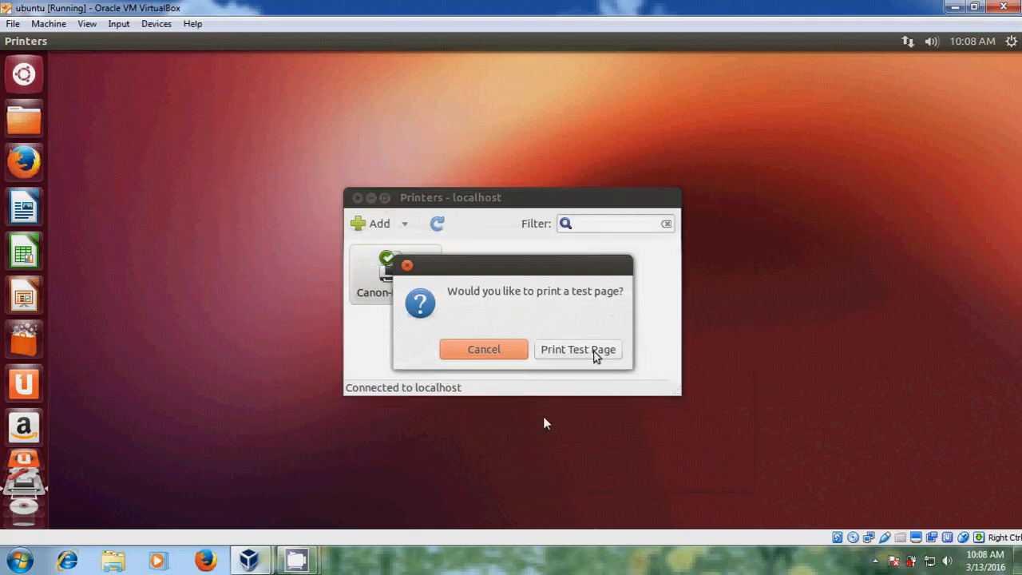
Step: Send a test page to Canon-LBP-3360 and acknowledge the job 1 submitted notice
click(595, 354)
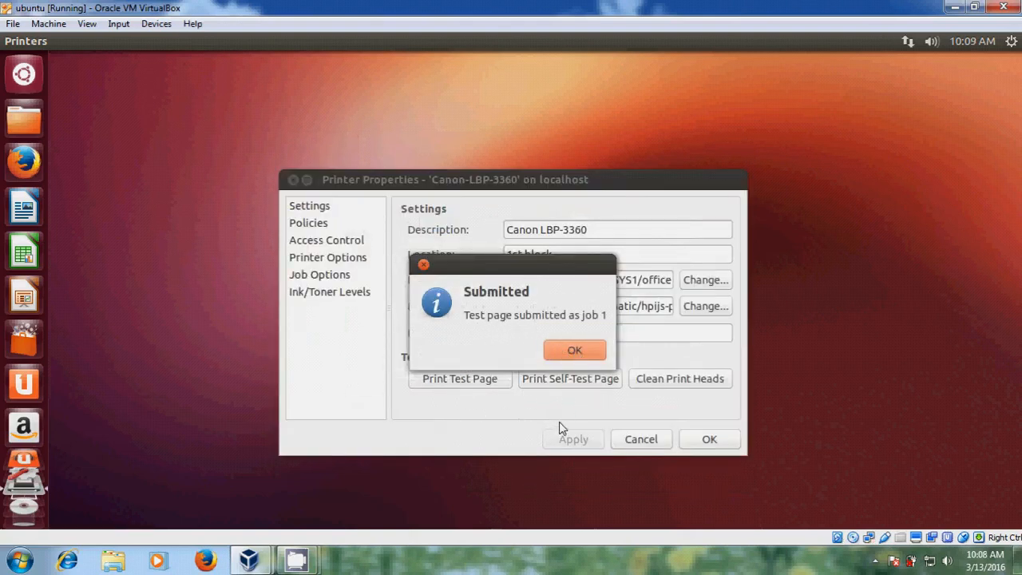
click(575, 350)
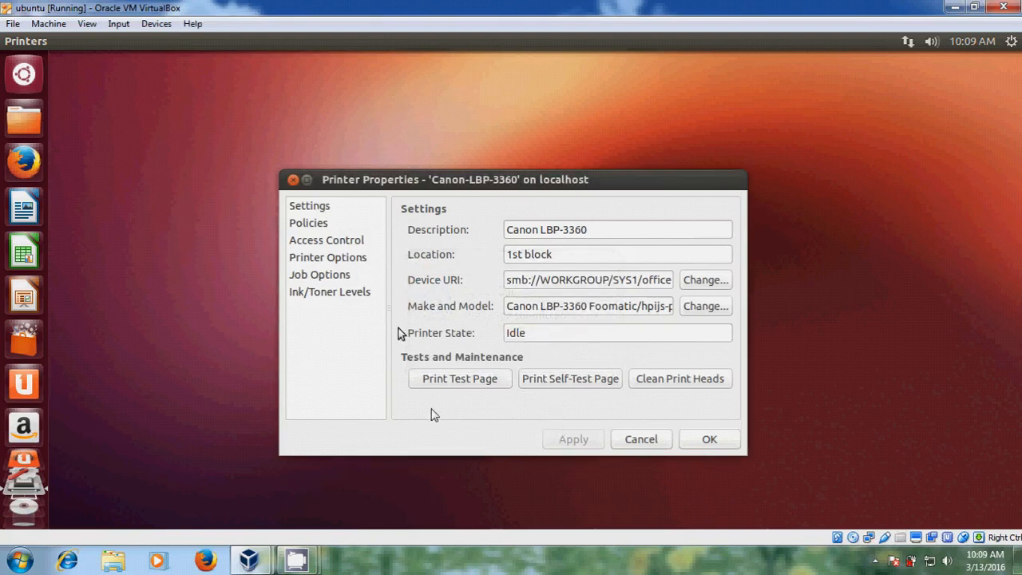
Step: Show the Job Options defaults: one copy, A4 media, one-sided, monochrome
click(335, 278)
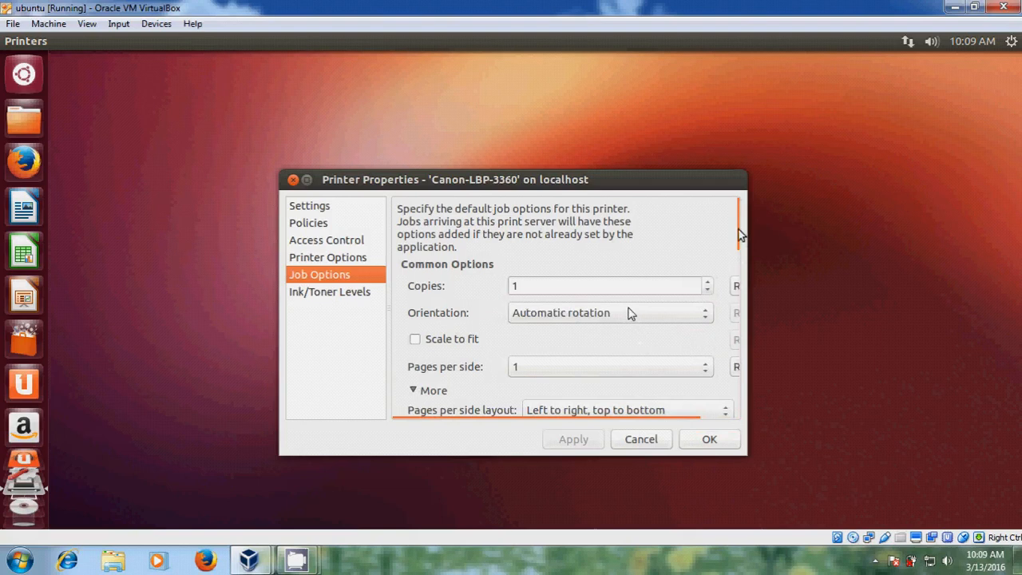
scroll(631, 328, down, 5)
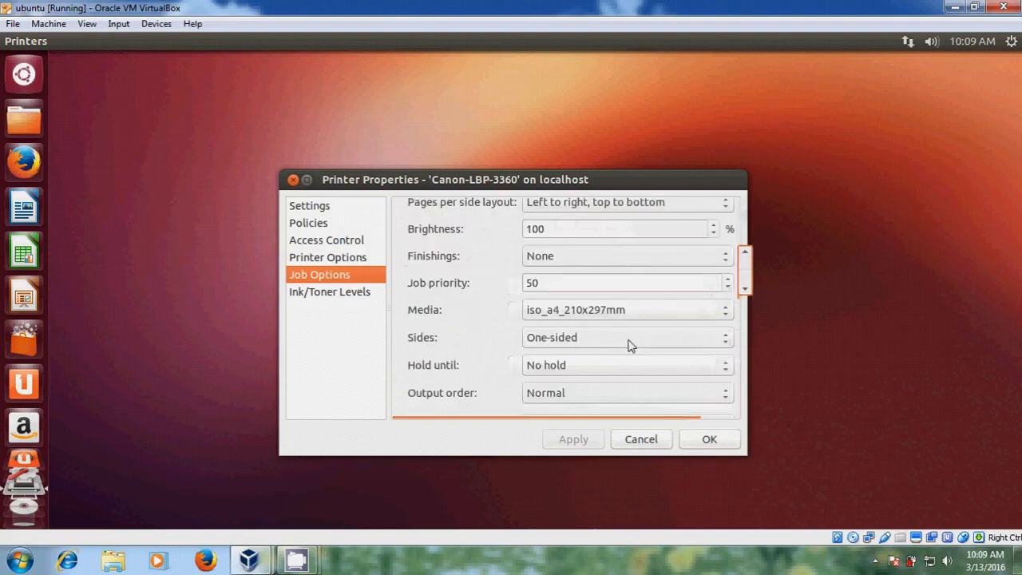
scroll(631, 345, down, 3)
scroll(631, 368, down, 3)
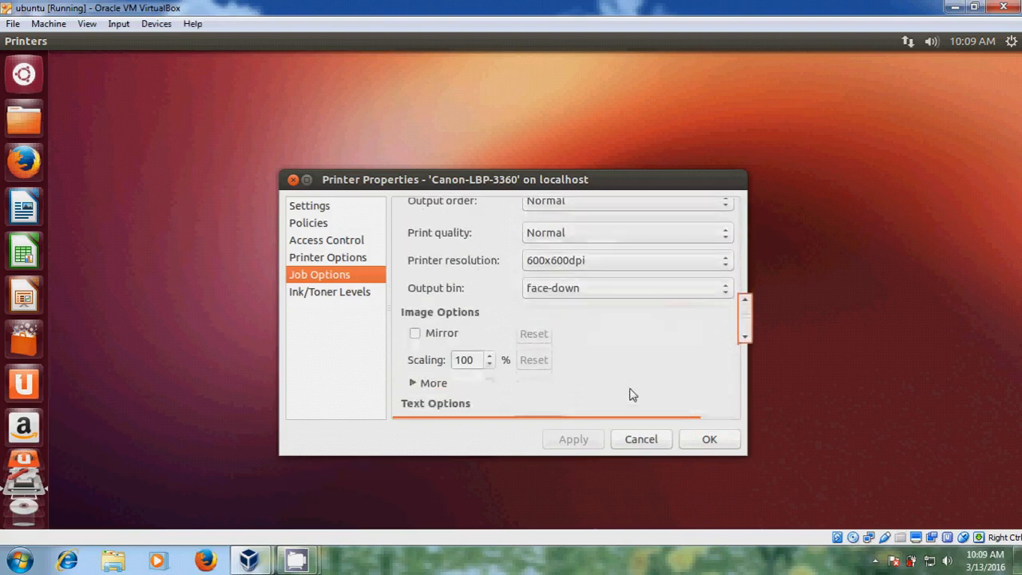
scroll(631, 394, down, 3)
scroll(631, 399, down, 3)
scroll(631, 416, down, 3)
scroll(627, 439, down, 3)
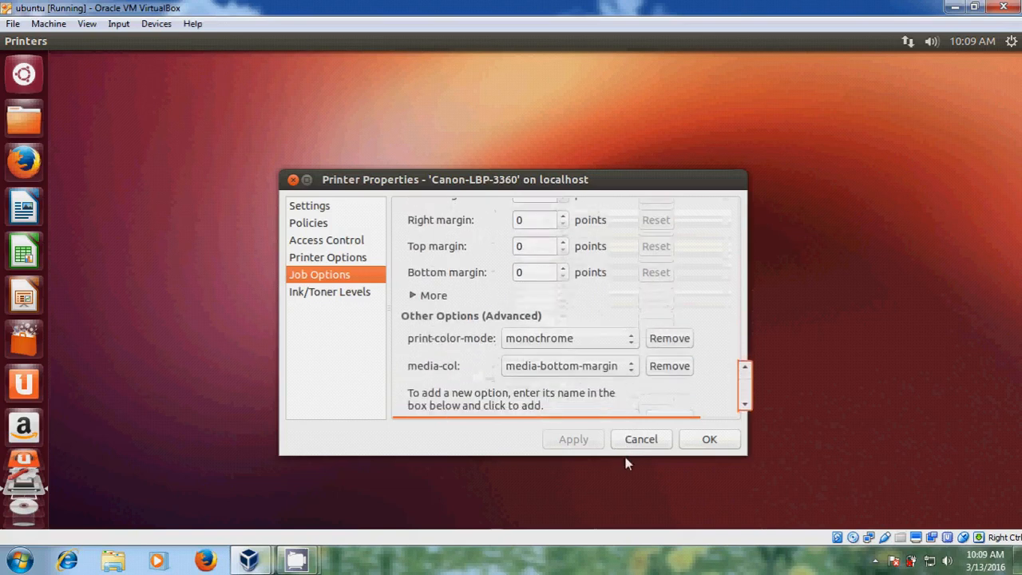
scroll(625, 463, down, 1)
scroll(627, 447, up, 3)
scroll(631, 415, up, 3)
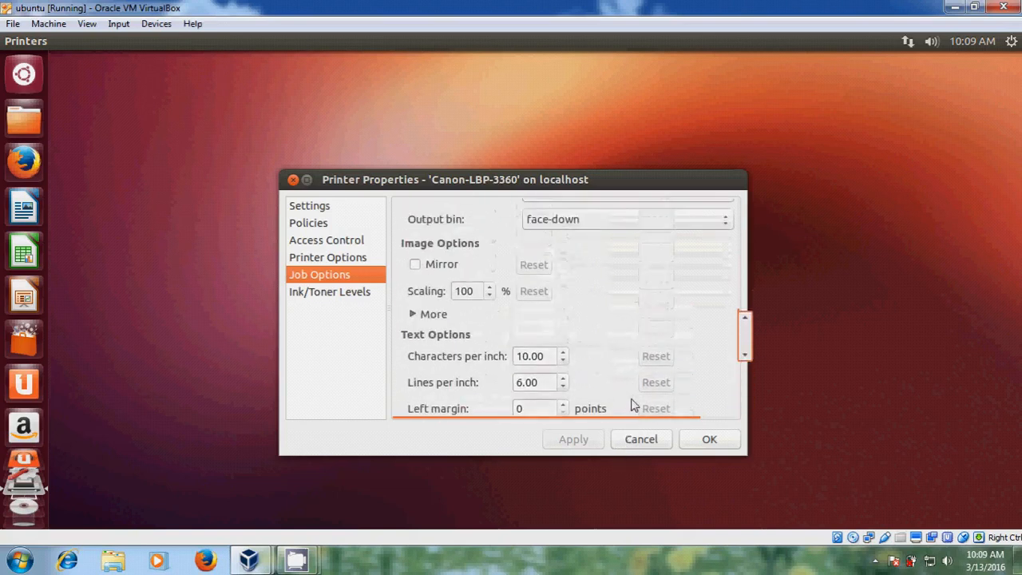
scroll(631, 399, up, 3)
scroll(635, 368, up, 3)
scroll(639, 344, up, 3)
scroll(644, 336, up, 2)
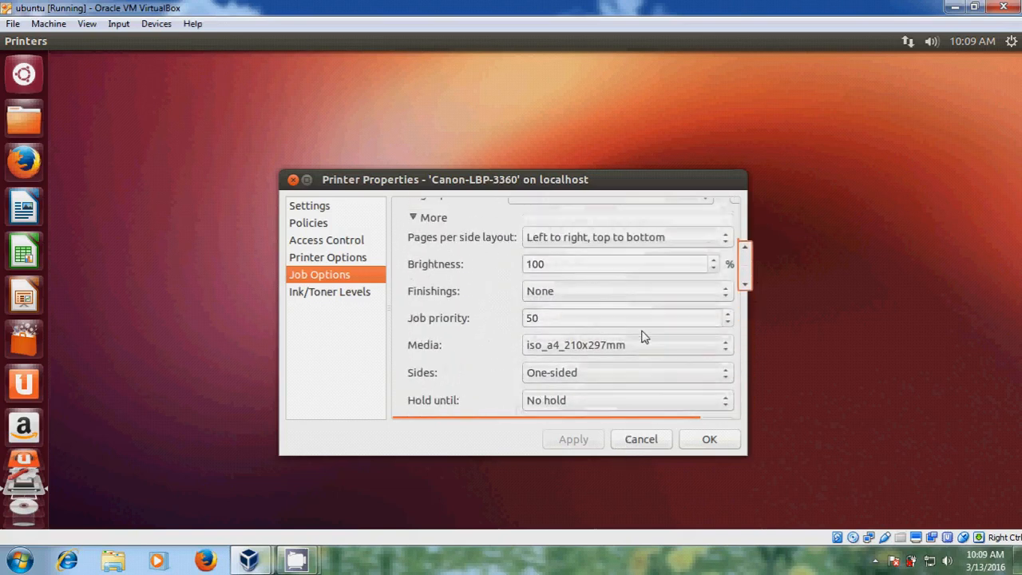
scroll(644, 335, up, 2)
scroll(647, 320, up, 1)
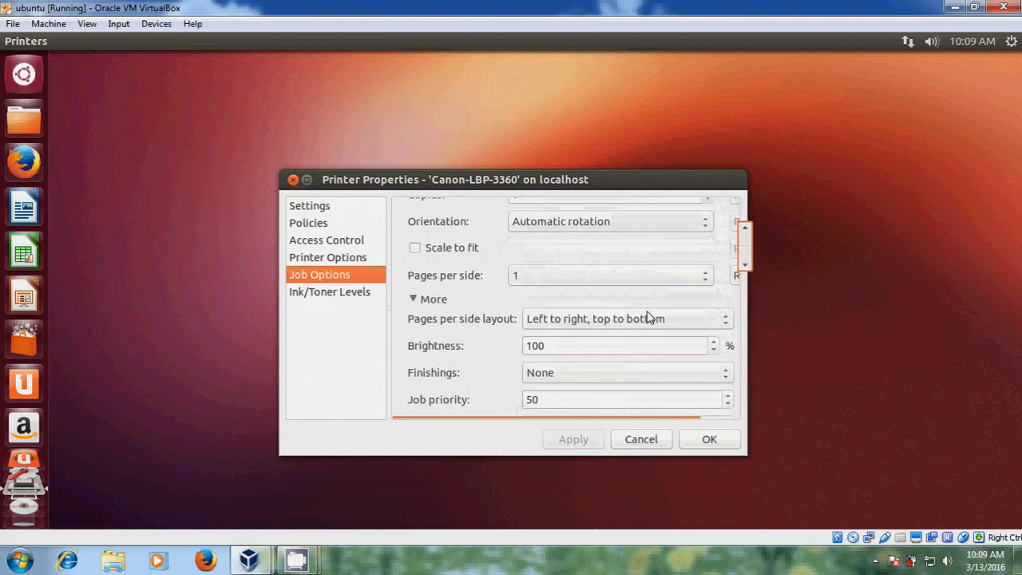
scroll(649, 316, up, 2)
scroll(651, 296, up, 2)
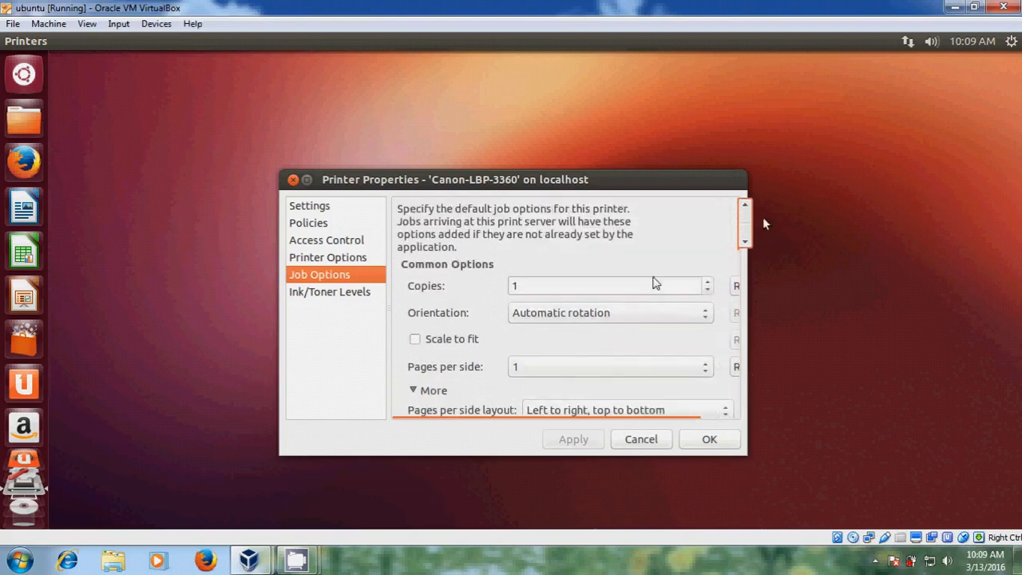
Step: Review Access Control (everyone allowed) and Policies (enabled, accepting, shared), then show Job Options
click(326, 256)
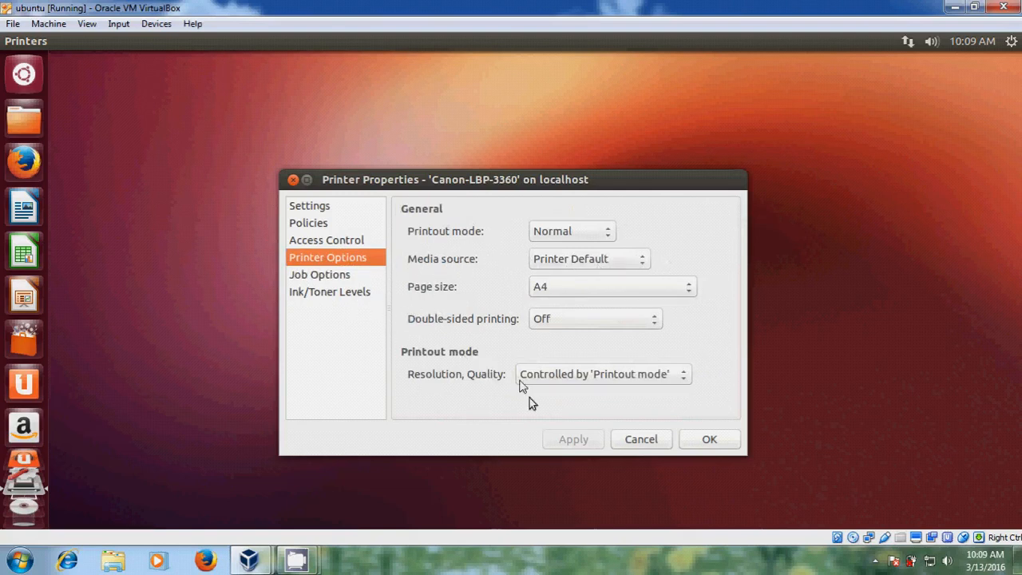
click(335, 243)
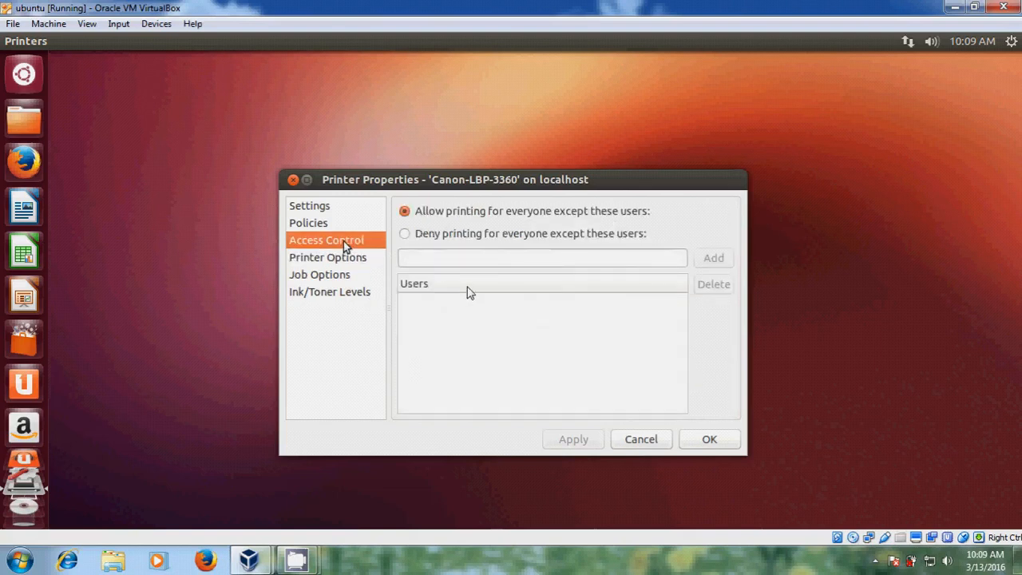
click(316, 225)
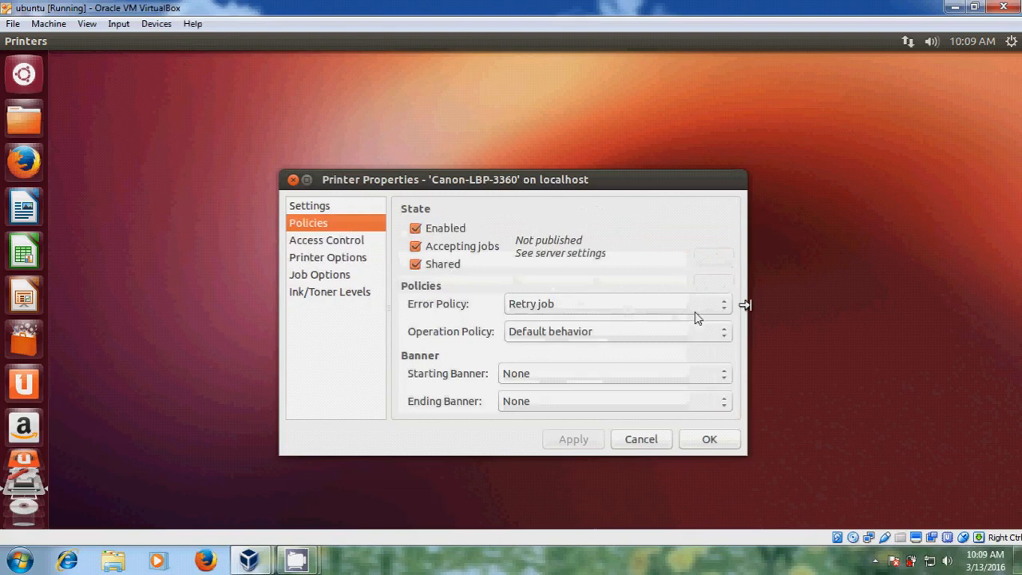
click(310, 278)
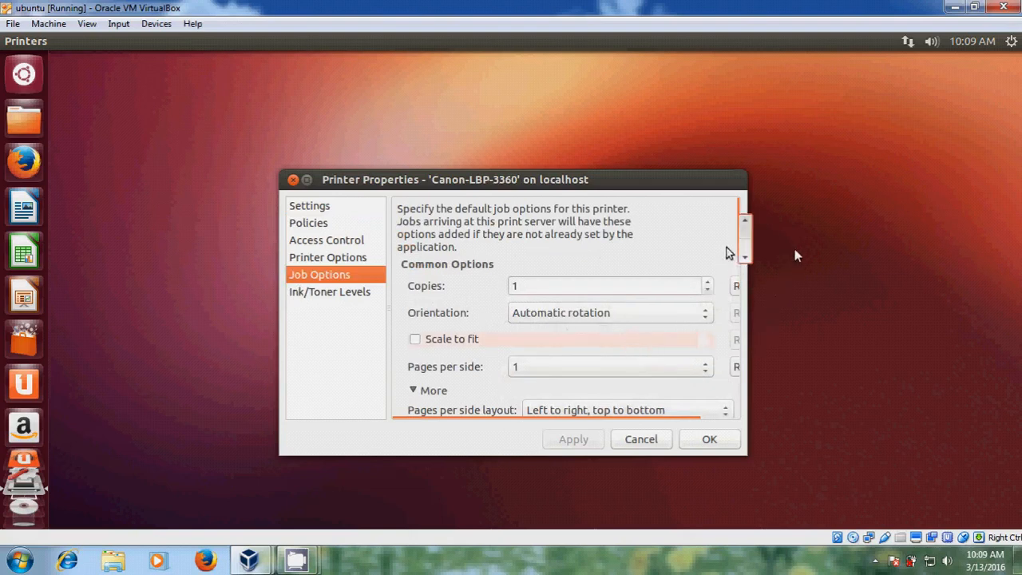
drag(743, 228, 743, 263)
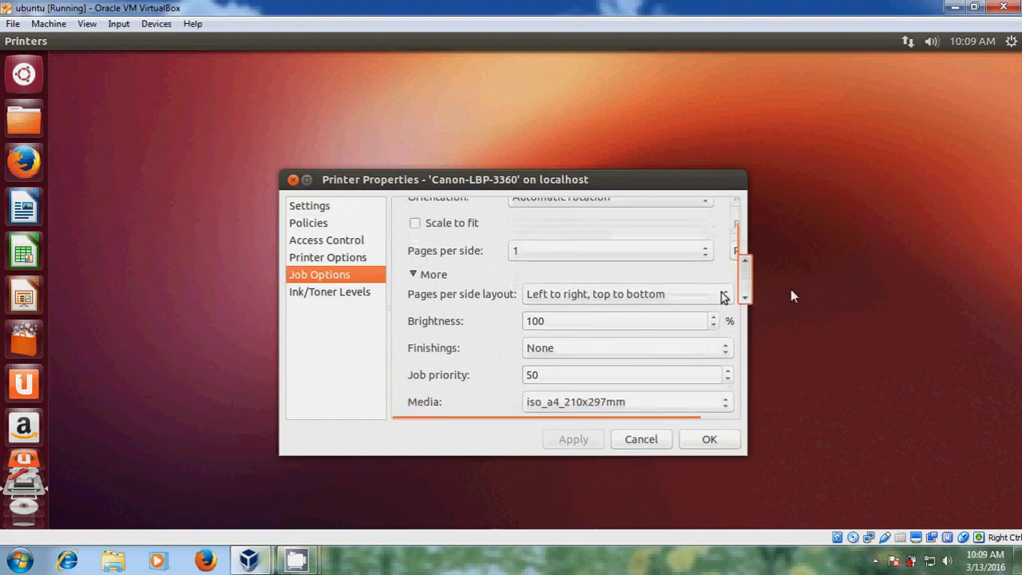
Step: Keep pages-per-side unchanged and set Sides to Two-sided (long edge)
click(722, 294)
click(790, 289)
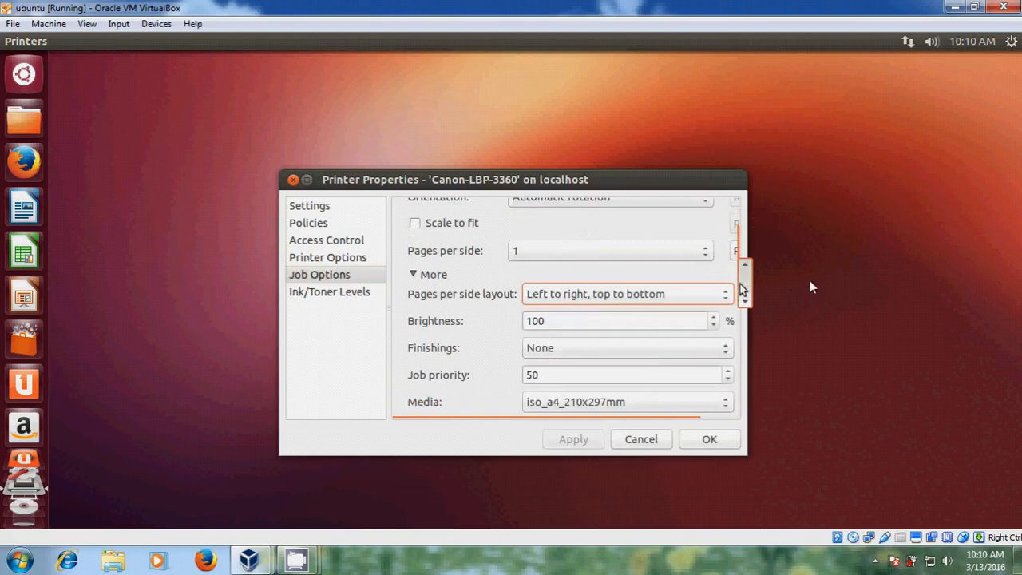
scroll(808, 292, down, 2)
scroll(807, 292, down, 2)
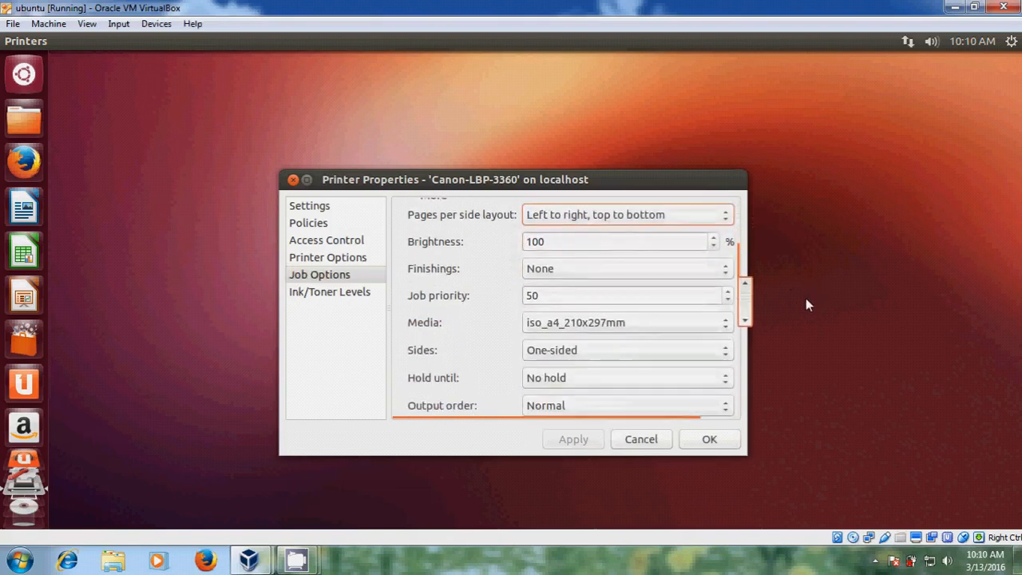
scroll(805, 304, down, 2)
scroll(804, 308, down, 2)
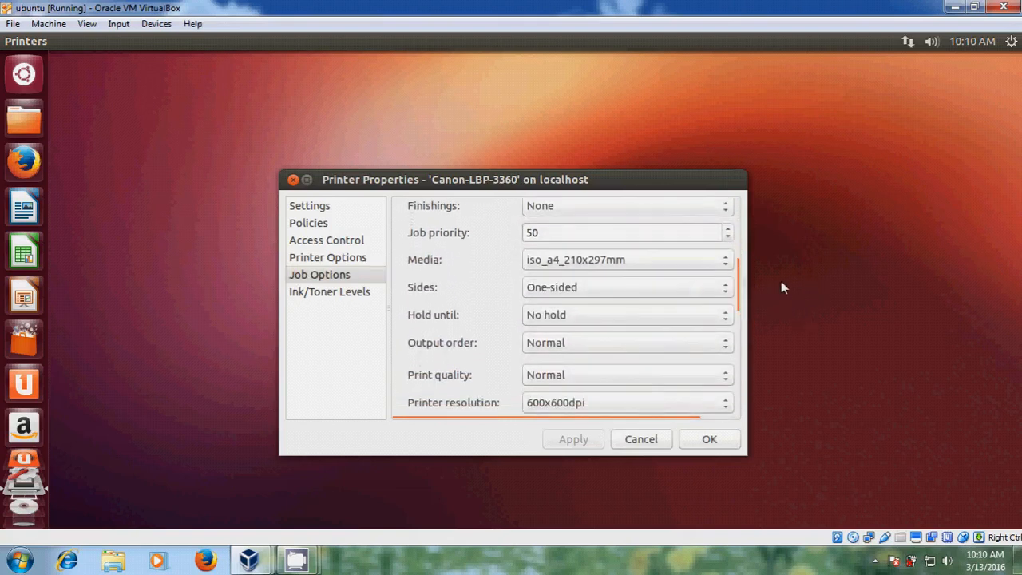
click(719, 288)
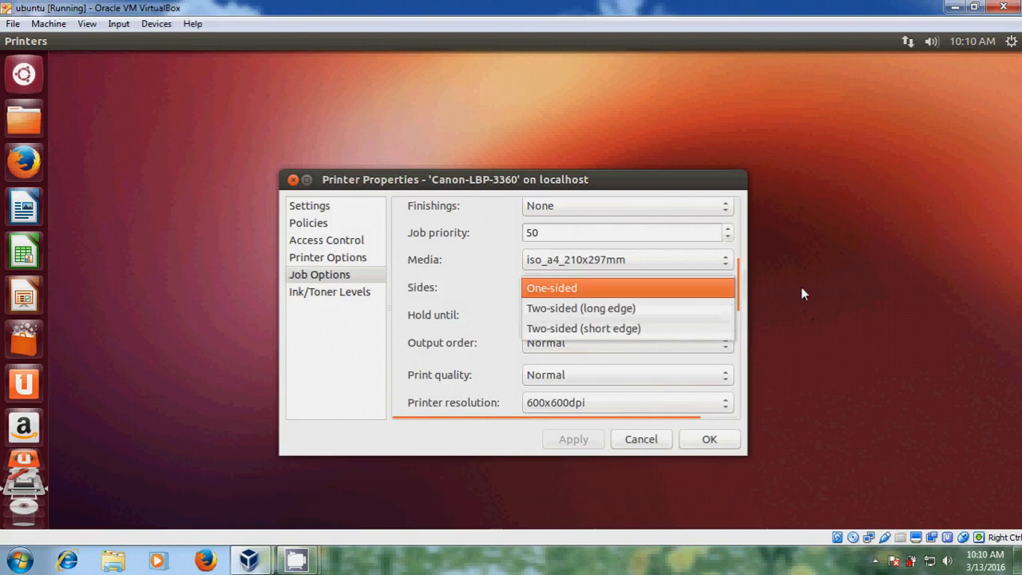
click(662, 311)
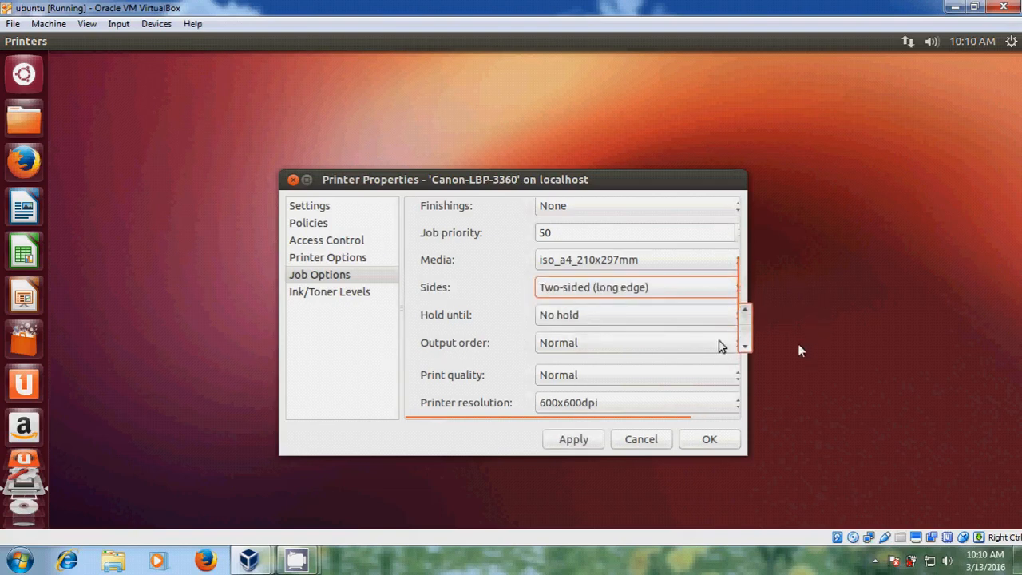
Step: Keep Output order and Print quality Normal, then confirm the job options with OK
click(722, 346)
click(722, 344)
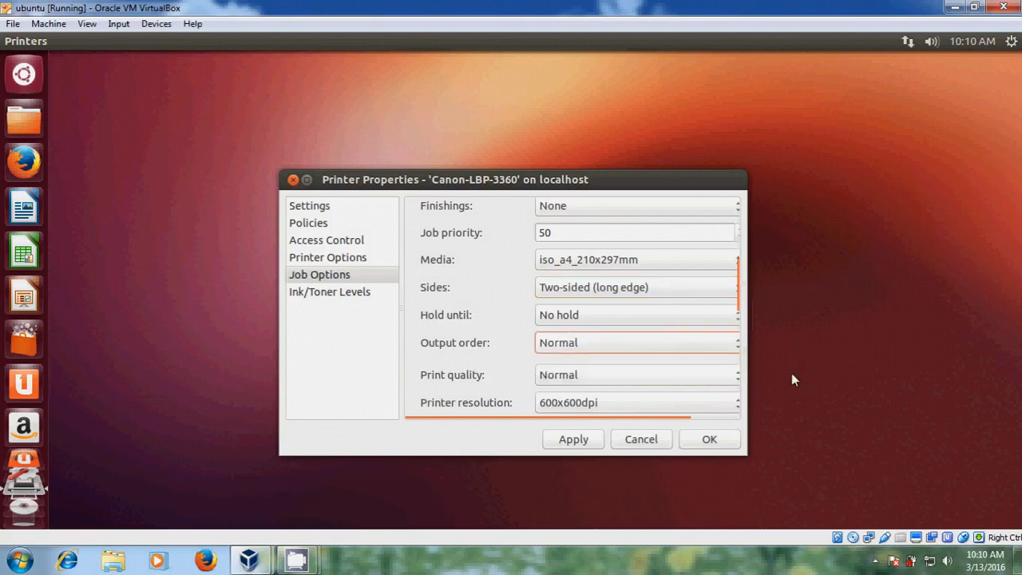
click(717, 376)
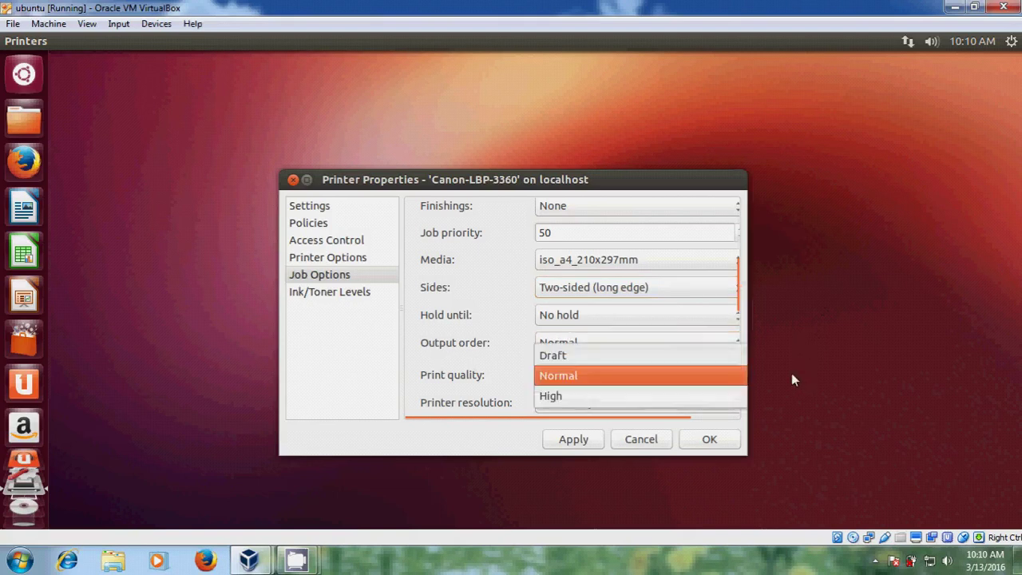
click(607, 377)
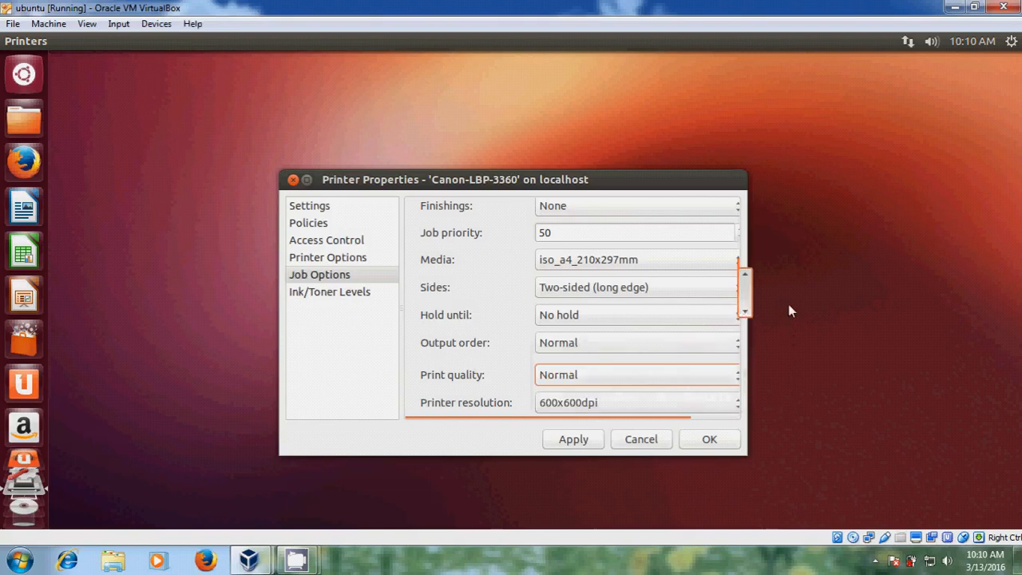
scroll(790, 324, down, 2)
scroll(790, 328, down, 2)
scroll(790, 331, down, 1)
scroll(789, 333, down, 2)
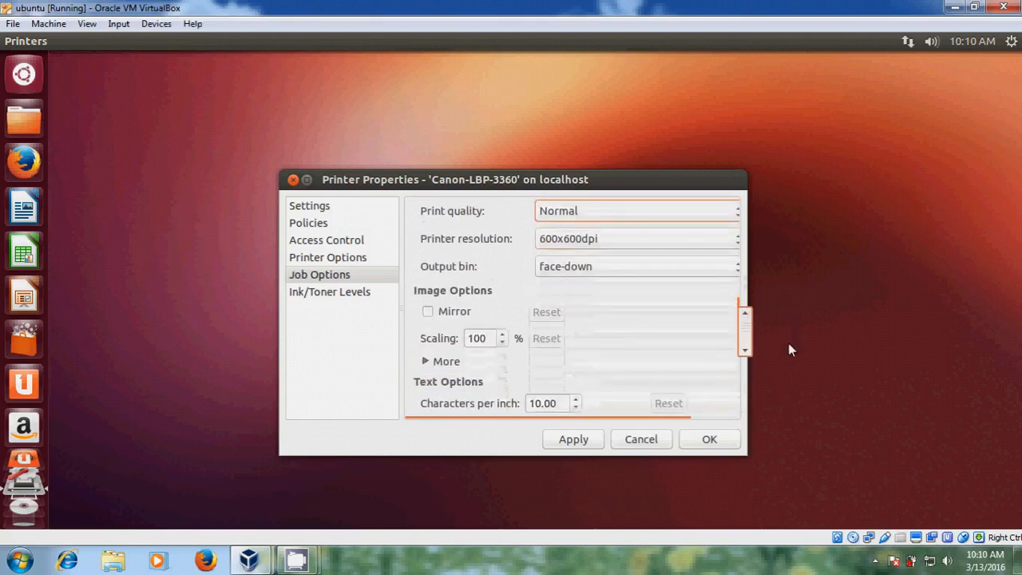
scroll(788, 343, down, 2)
scroll(788, 354, down, 2)
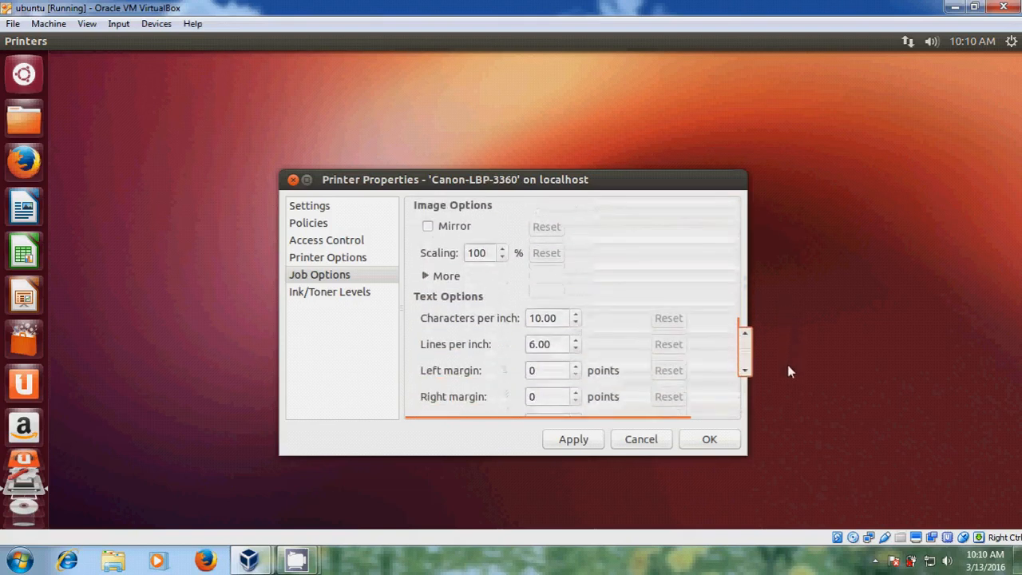
scroll(787, 364, down, 2)
scroll(788, 385, down, 3)
scroll(787, 406, down, 2)
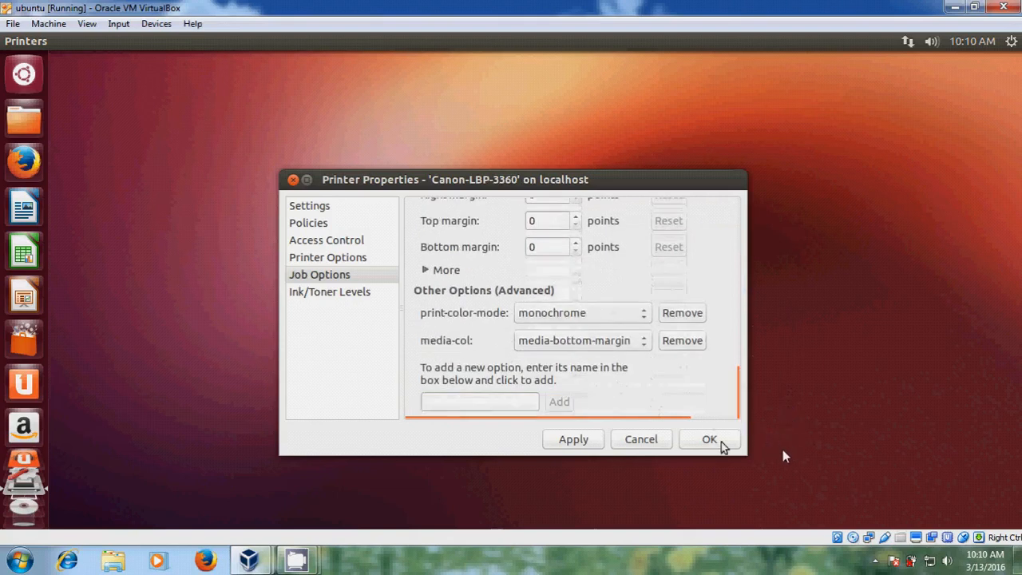
click(723, 444)
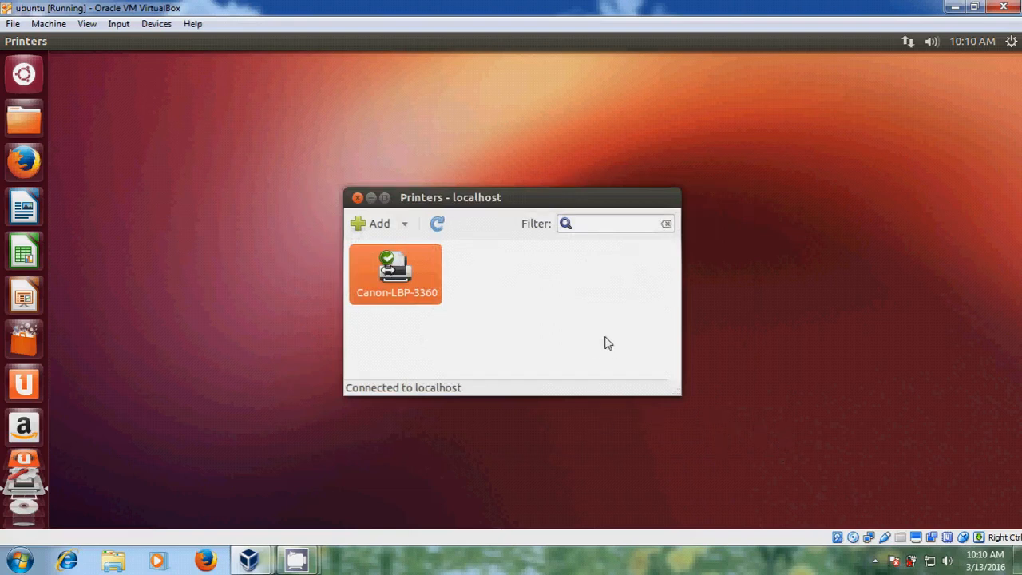
Step: Send a test page from the Canon-LBP-3360 settings (job 2) and dismiss the Submitted notice
double_click(396, 273)
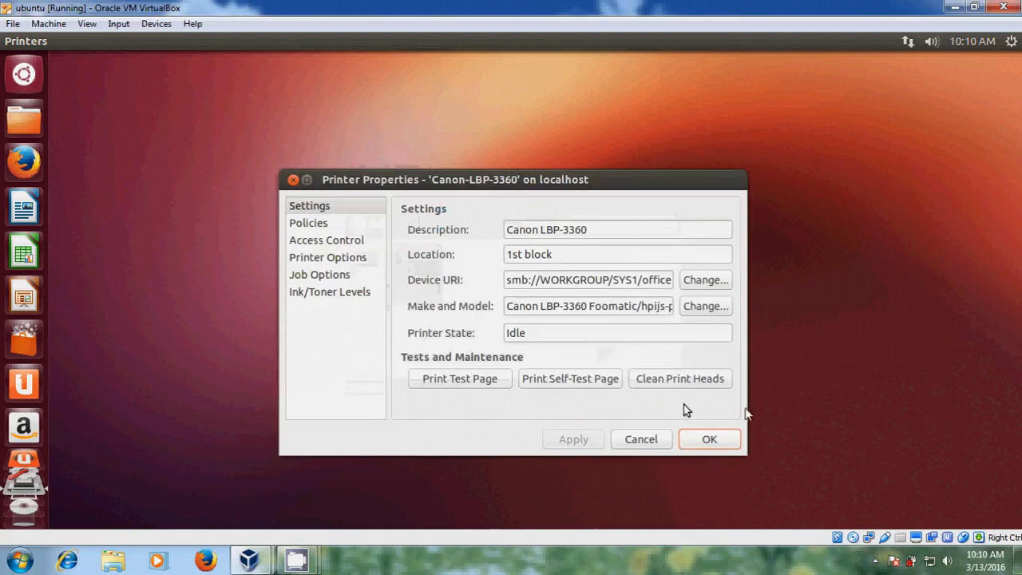
click(466, 384)
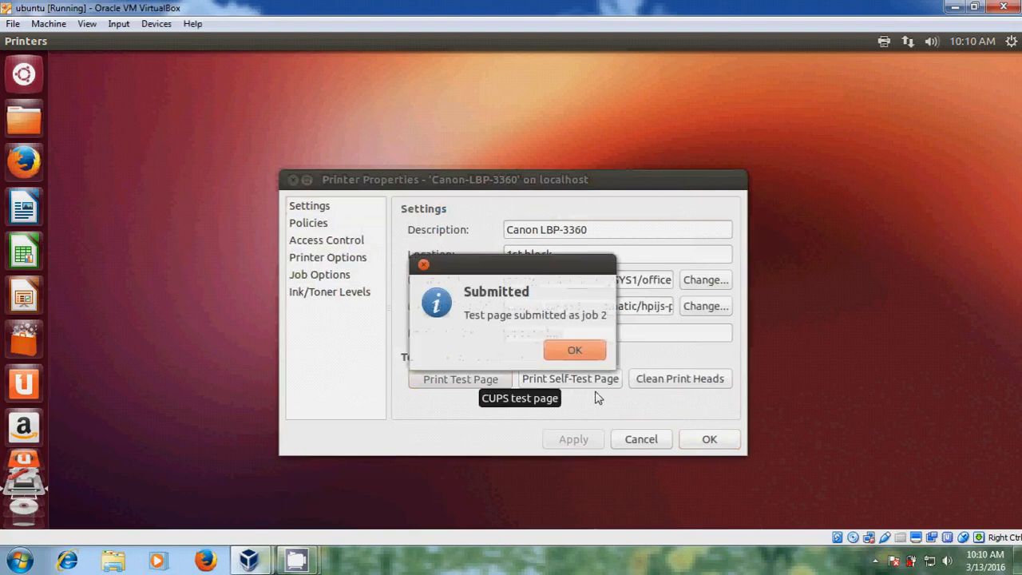
click(575, 350)
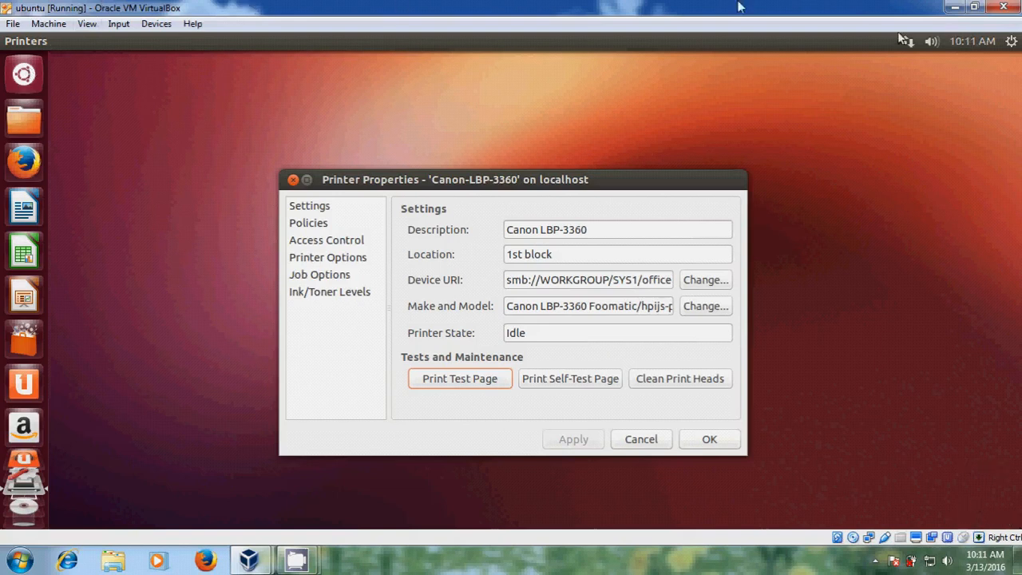
Step: Minimize the VirtualBox window so the Windows 7 desktop shows
click(955, 7)
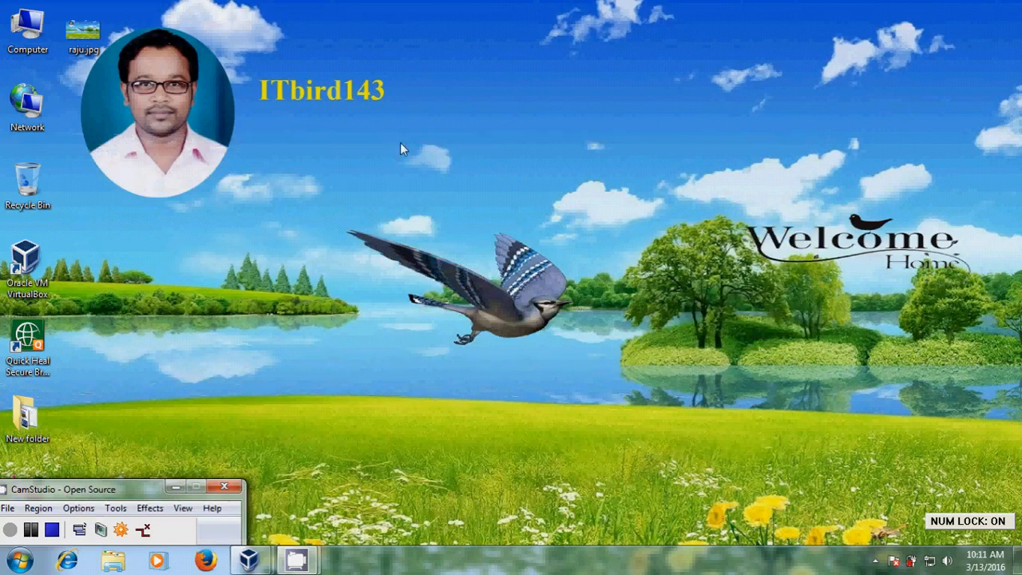